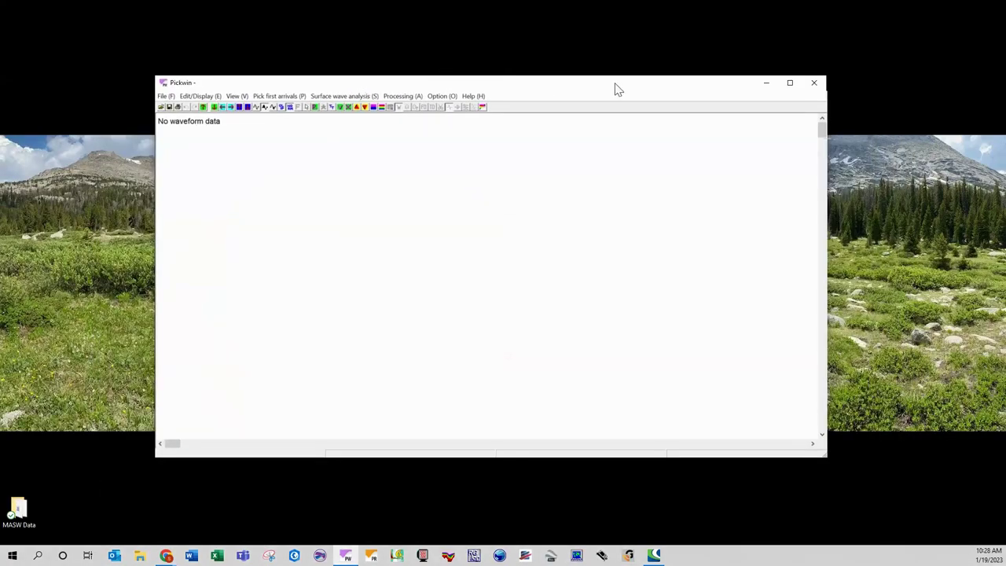
Maximize Pickwin and select 1701.dat from Desktop > MASW Data in the Open dialog.
left_click(790, 82)
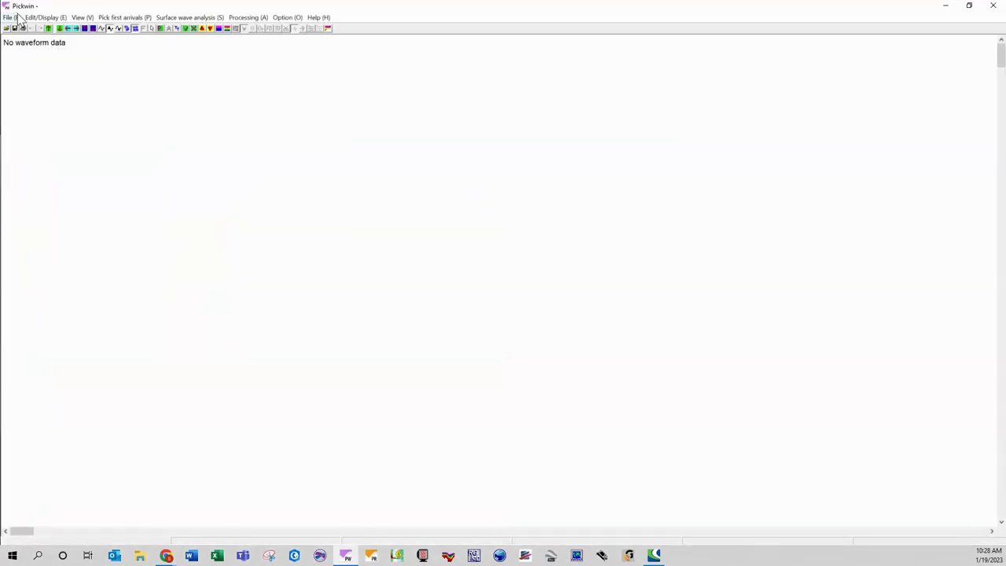
left_click(7, 28)
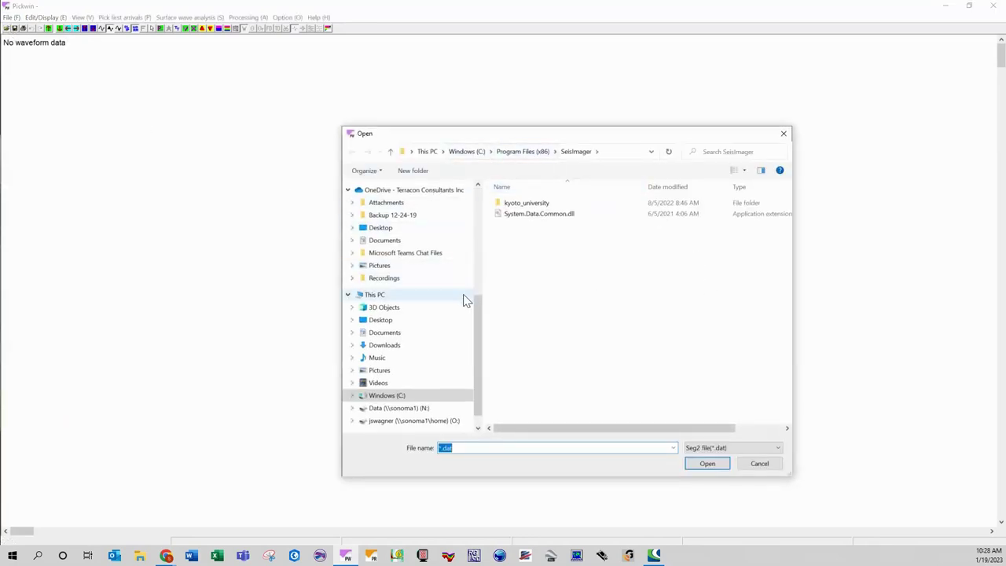
left_click_drag(480, 310, 490, 220)
left_click(429, 213)
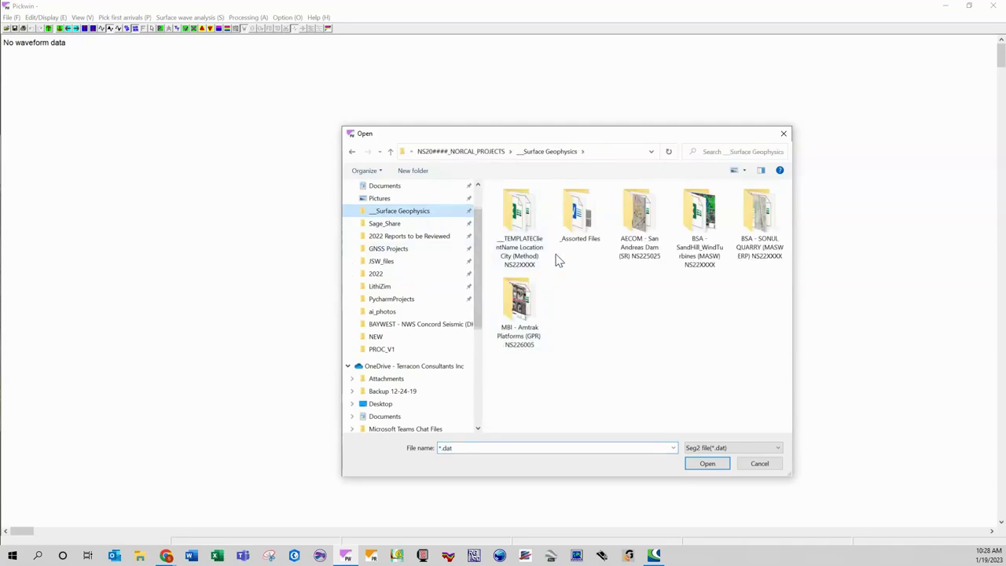
left_click_drag(478, 139, 409, 143)
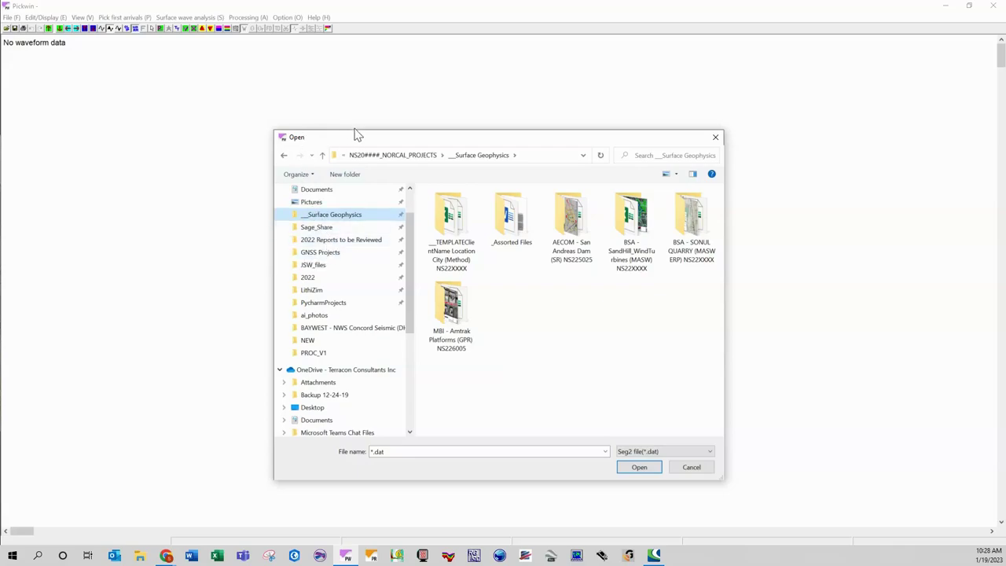
left_click_drag(357, 138, 343, 126)
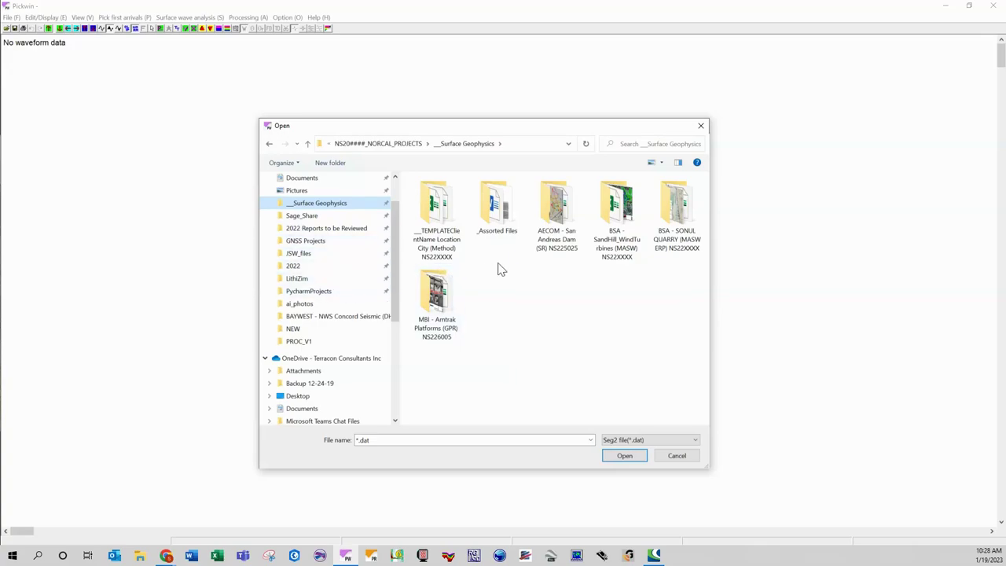
scroll(305, 198, "up", 3)
left_click(309, 201)
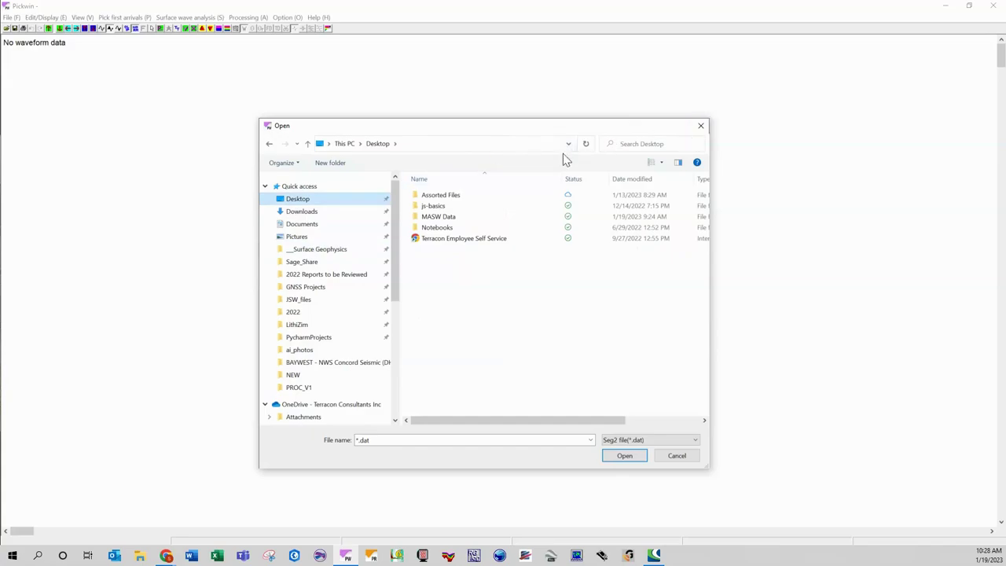
double_click(449, 216)
left_click(433, 197)
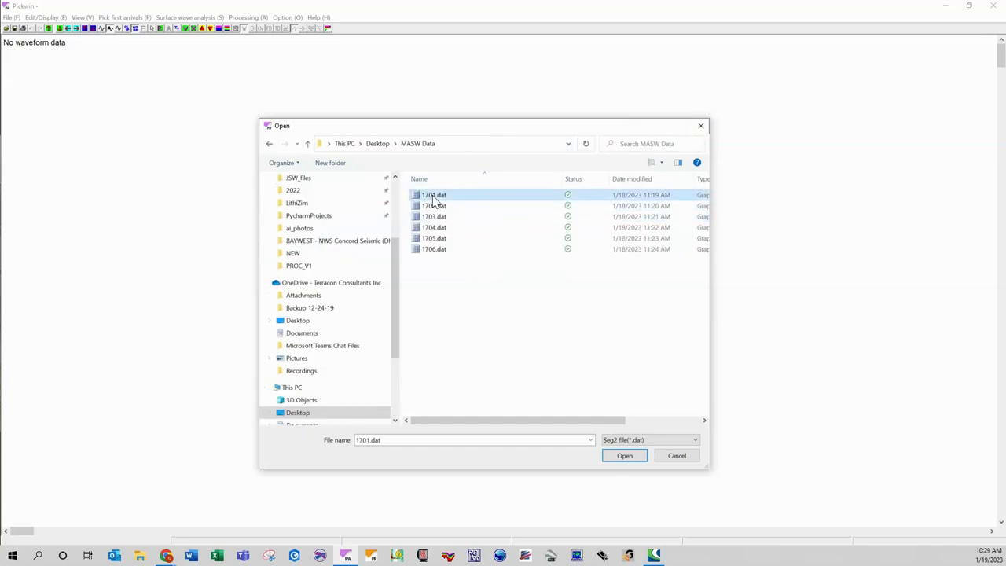
Load 1701.dat, accept the 24-trace summary, and scroll through the 0–140 ft waveform display.
left_click(623, 457)
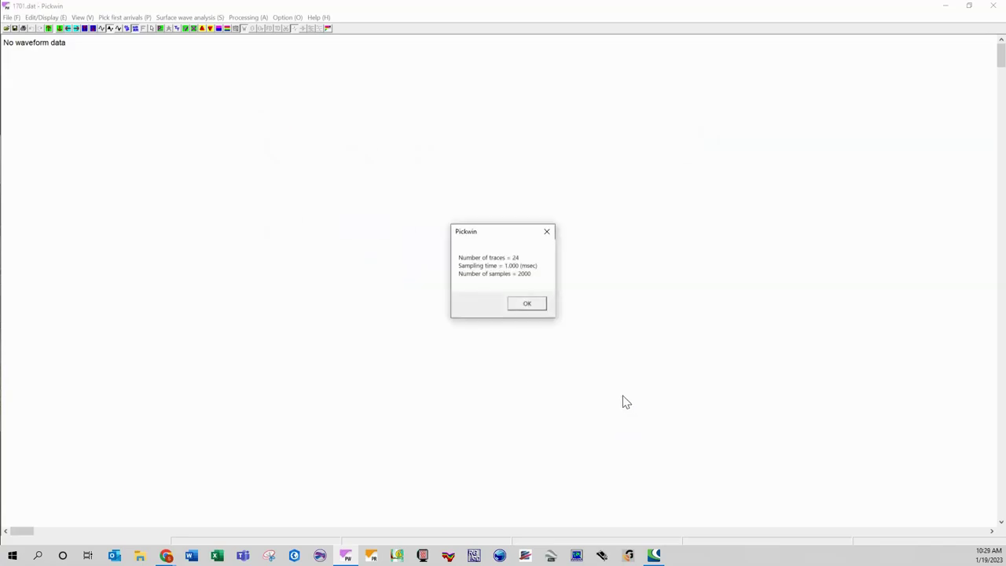
left_click(540, 307)
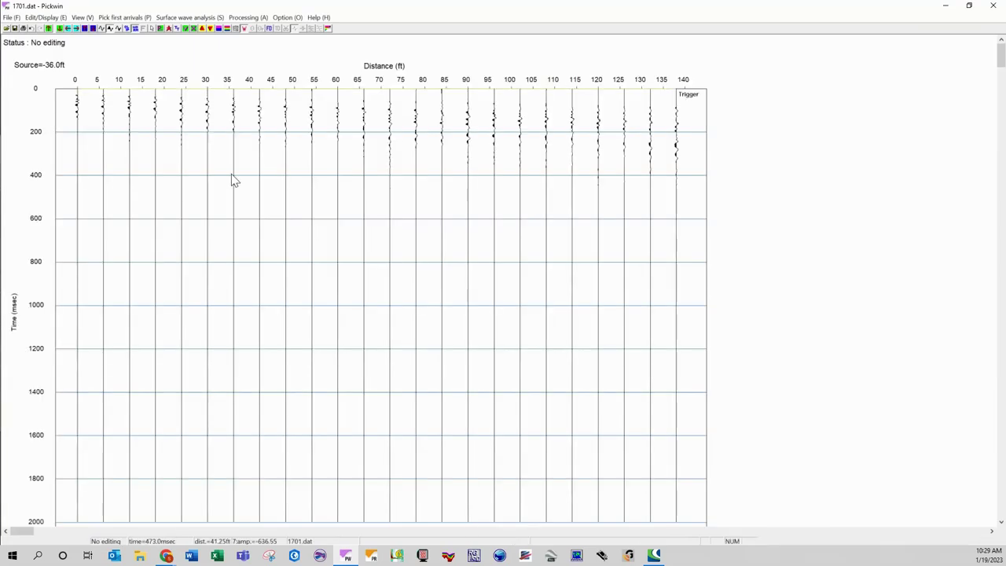
scroll(267, 281, "down", 5)
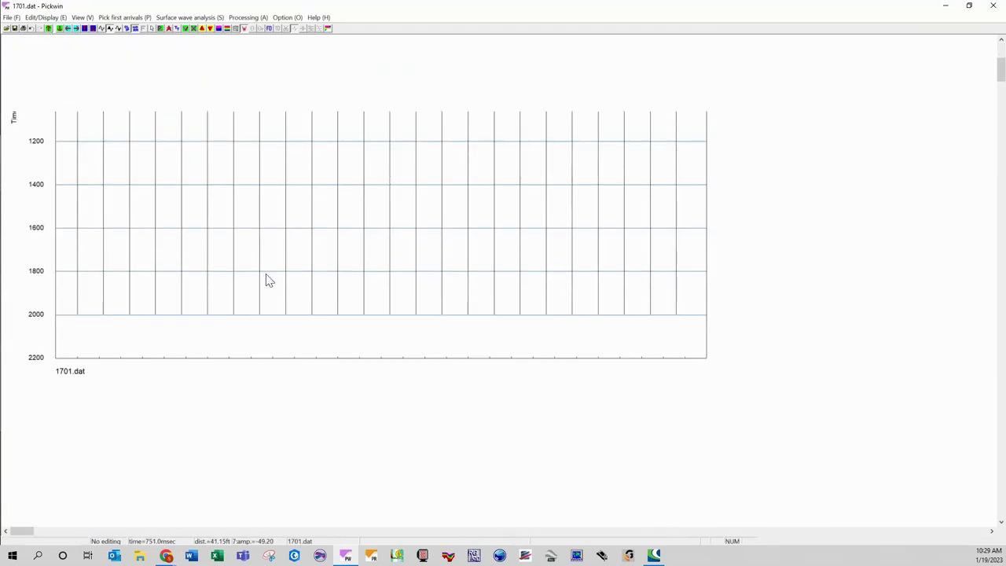
scroll(267, 283, "up", 5)
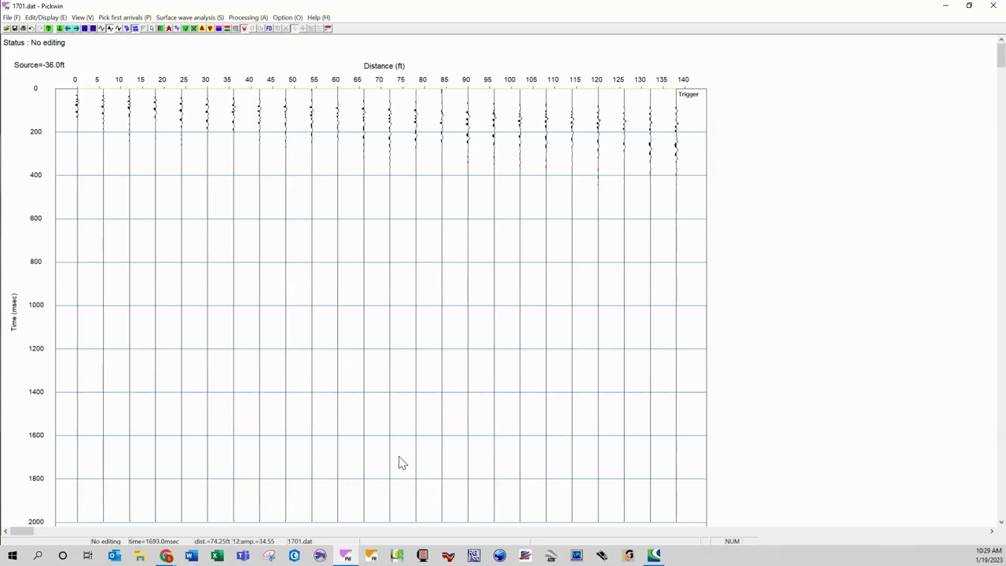
Enlarge the waveform amplitudes five times and stretch the time axis to about 0–850 ms.
left_click(48, 29)
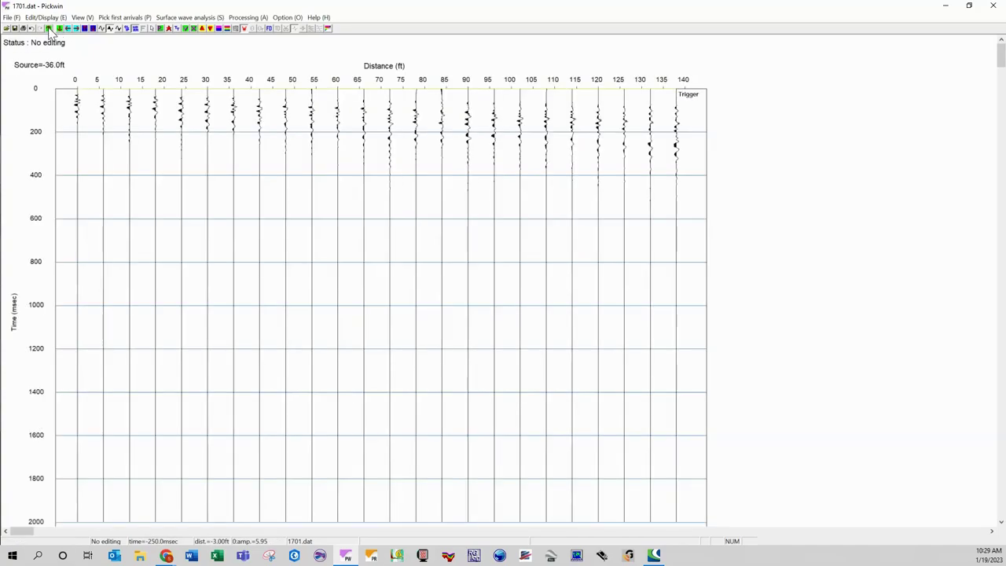
left_click(48, 29)
left_click(48, 29)
left_click(89, 29)
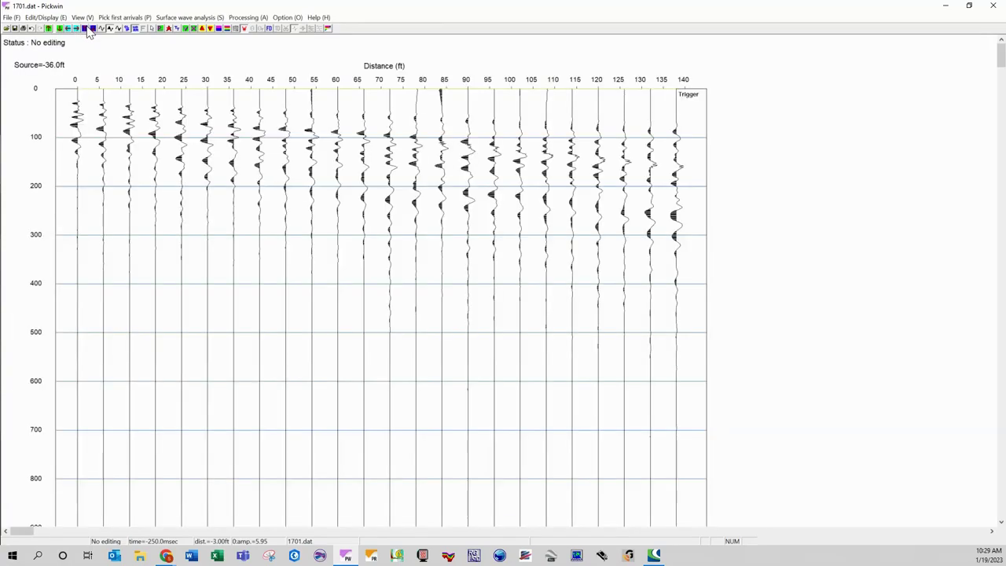
left_click(48, 29)
left_click(48, 29)
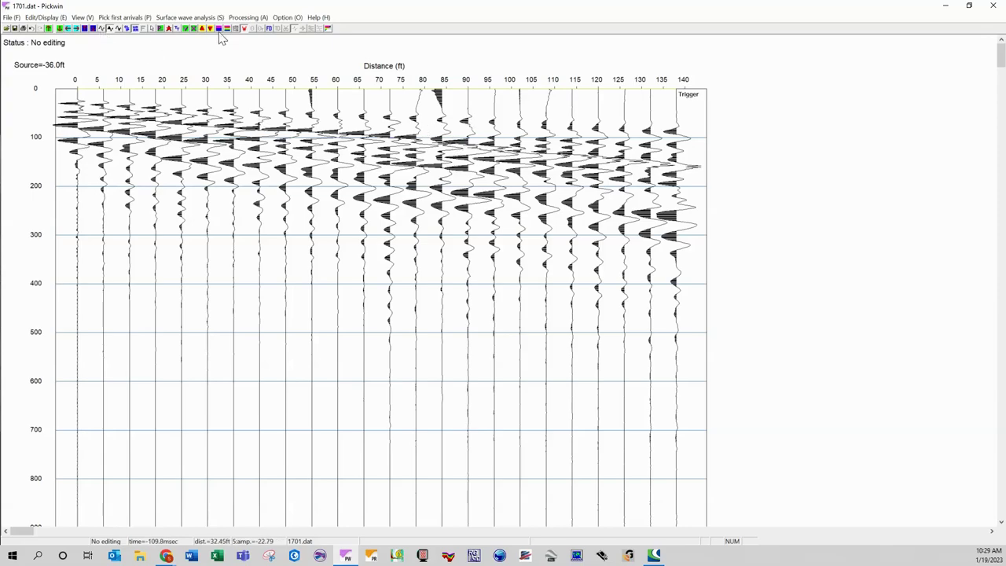
Draw a velocity line of about 1253 ft/sec between the 140 ft and 5 ft traces.
left_click(189, 30)
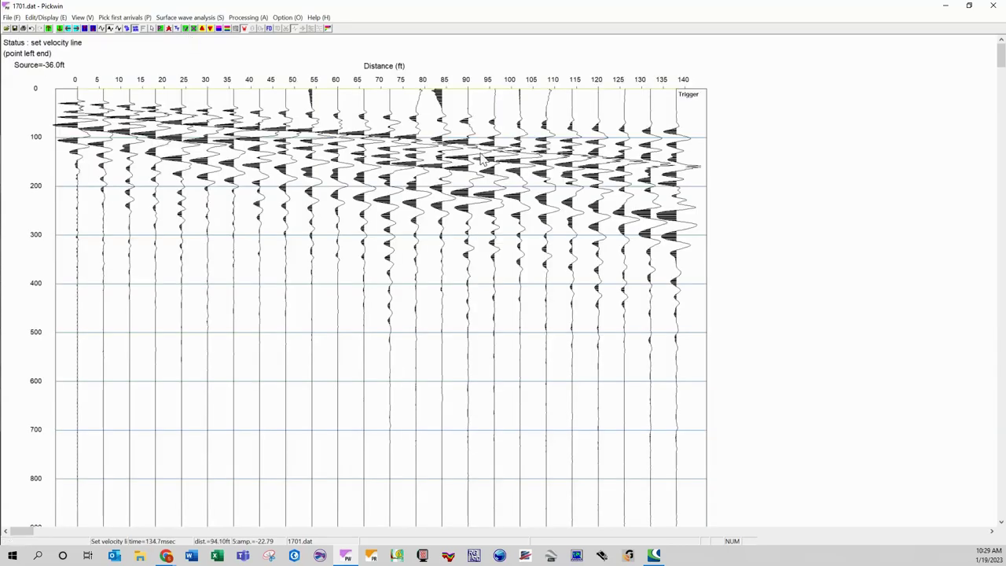
left_click(693, 171)
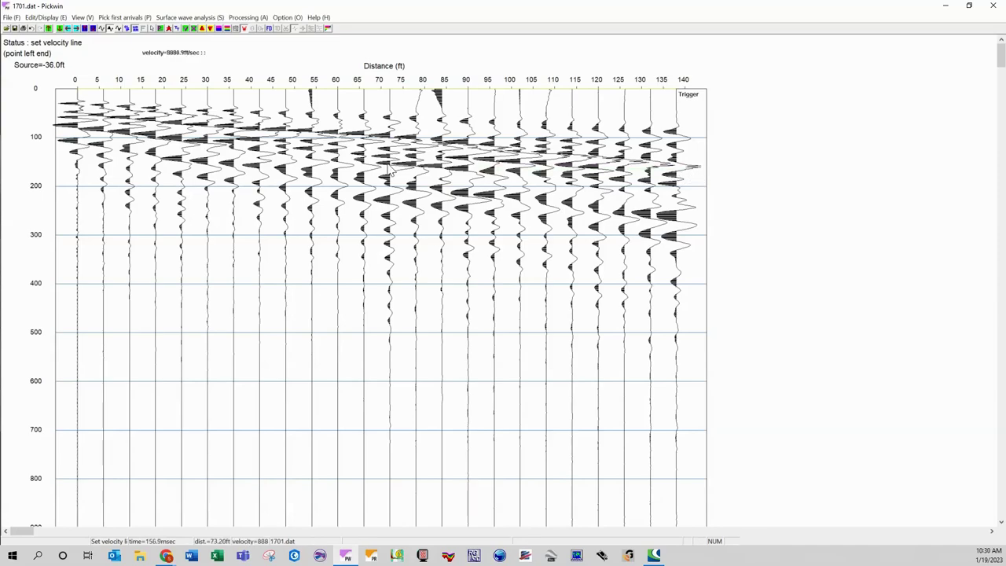
left_click(80, 118)
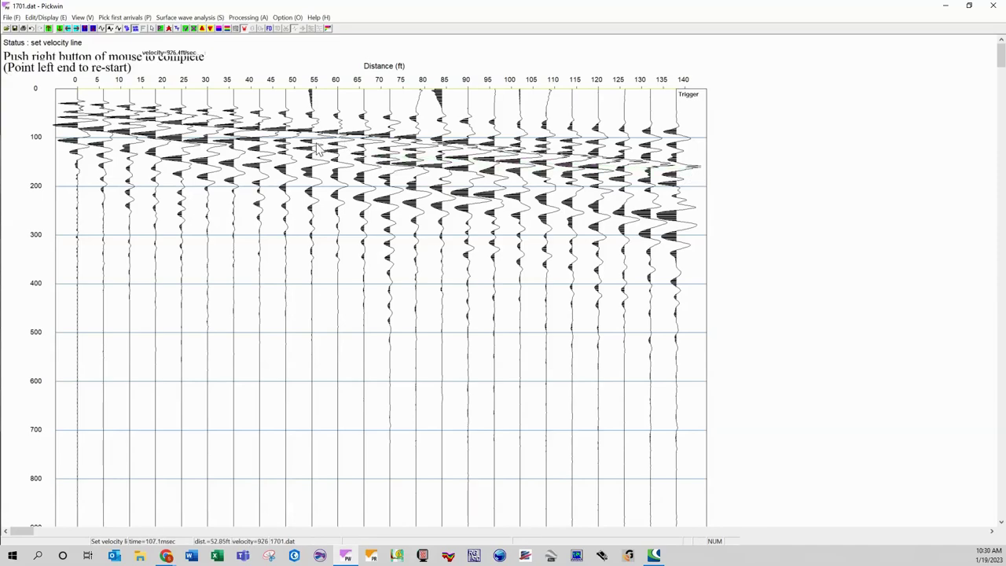
left_click(702, 169)
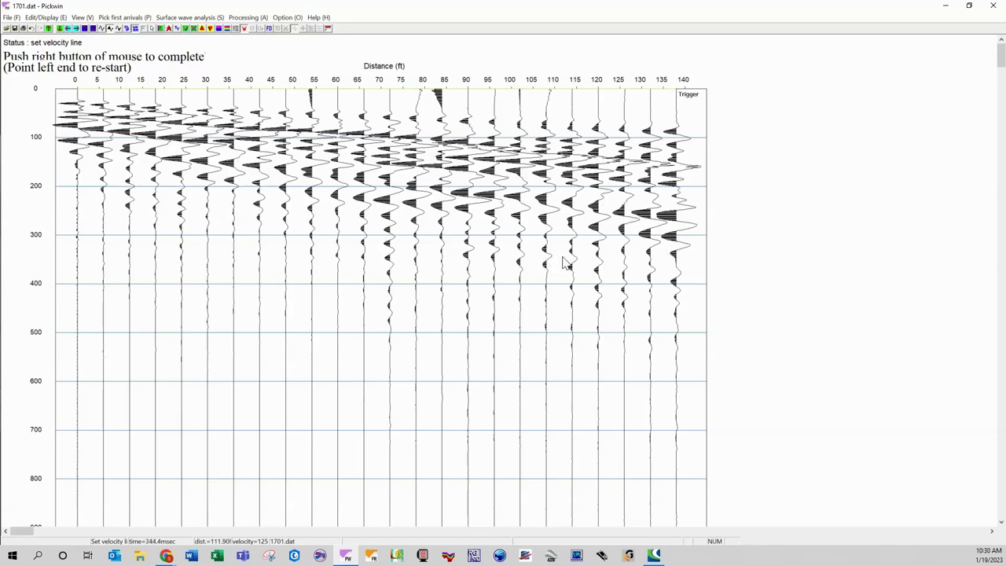
Stretch the time axis to 0–400 ms, undo twice, redo once, and reopen Edit/Display.
left_click(87, 29)
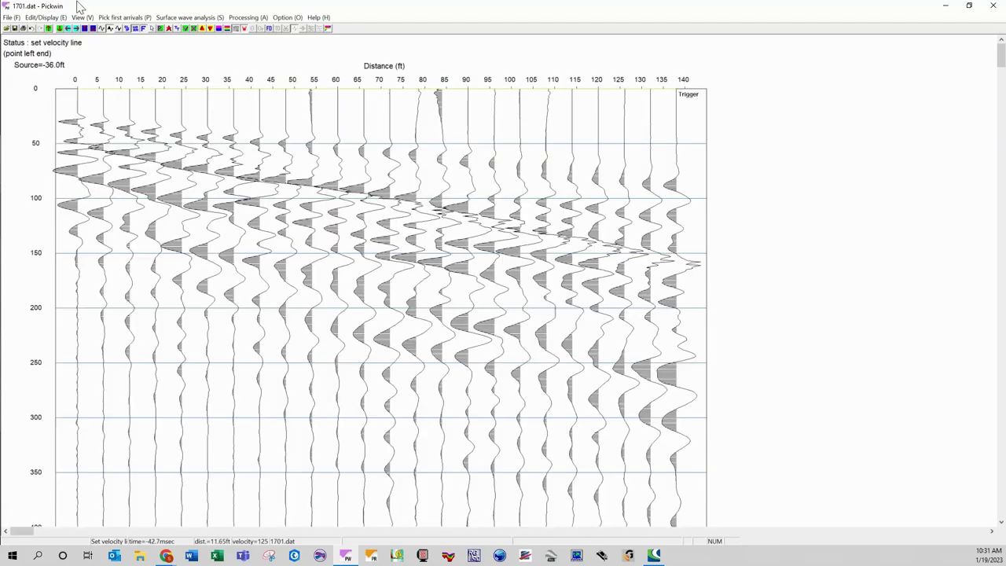
left_click(56, 17)
left_click(55, 28)
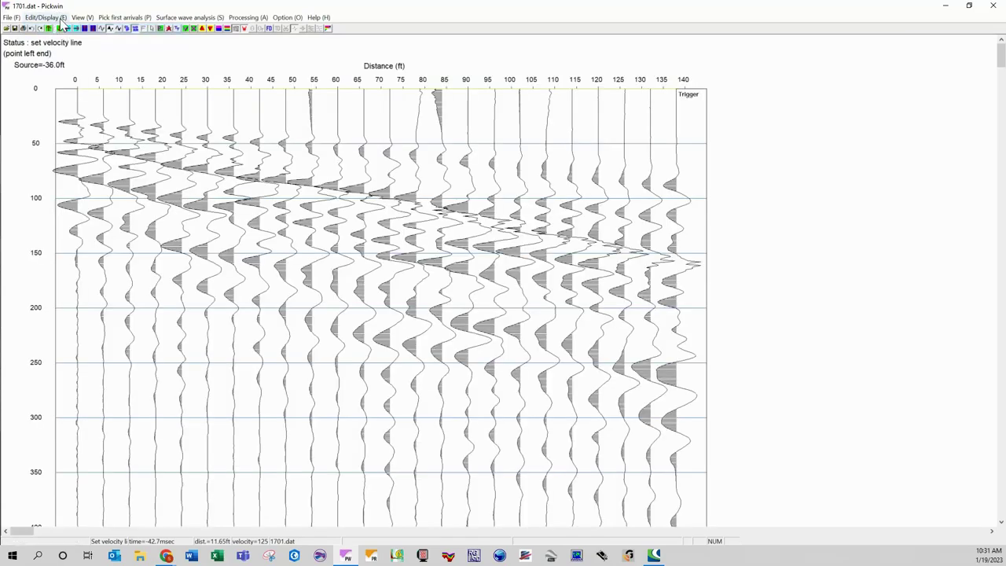
left_click(53, 17)
left_click(48, 39)
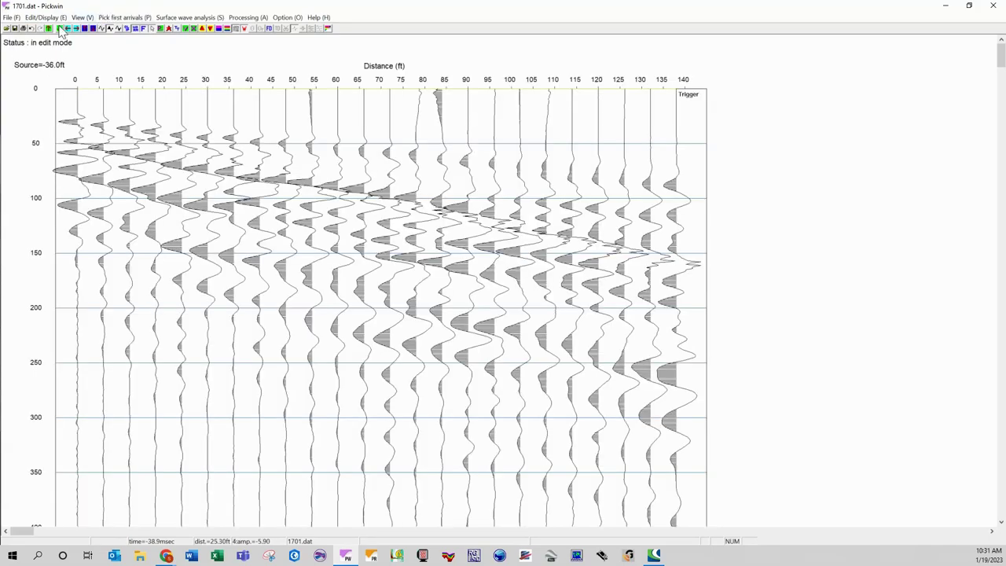
left_click(52, 19)
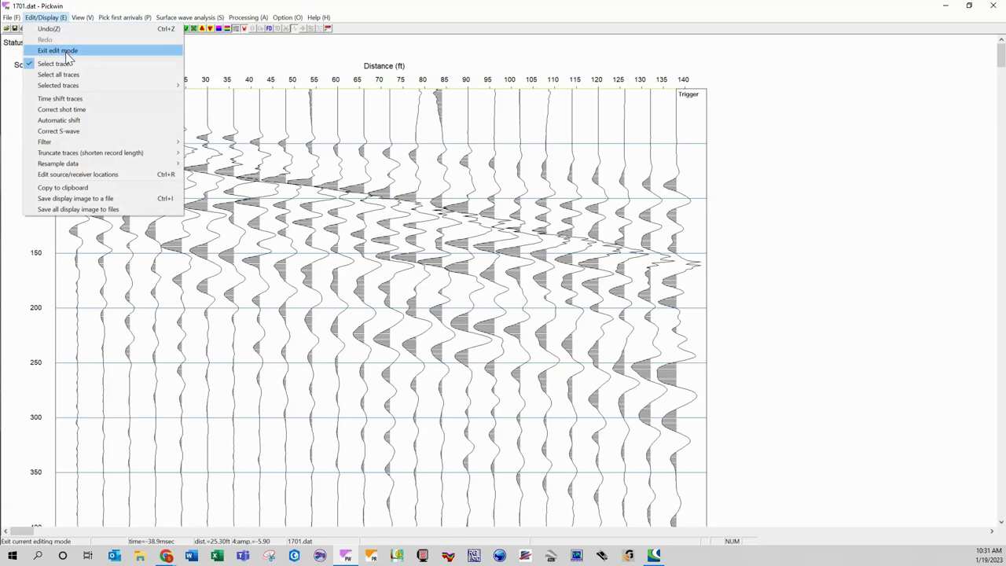
Leave edit mode and filter 1701.dat with low-cut 16.875 Hz and high-cut about 209.7 Hz.
left_click(67, 52)
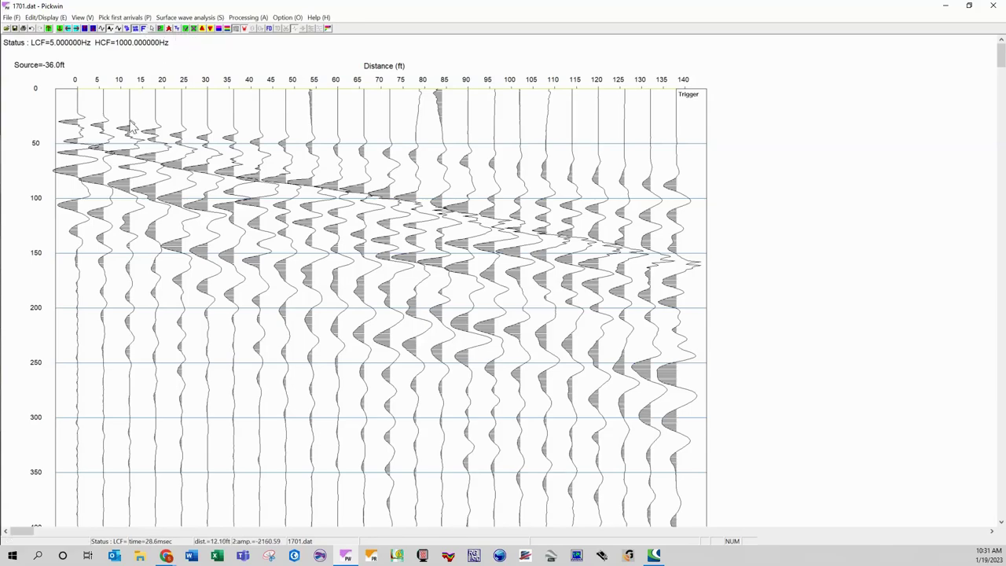
key("Up")
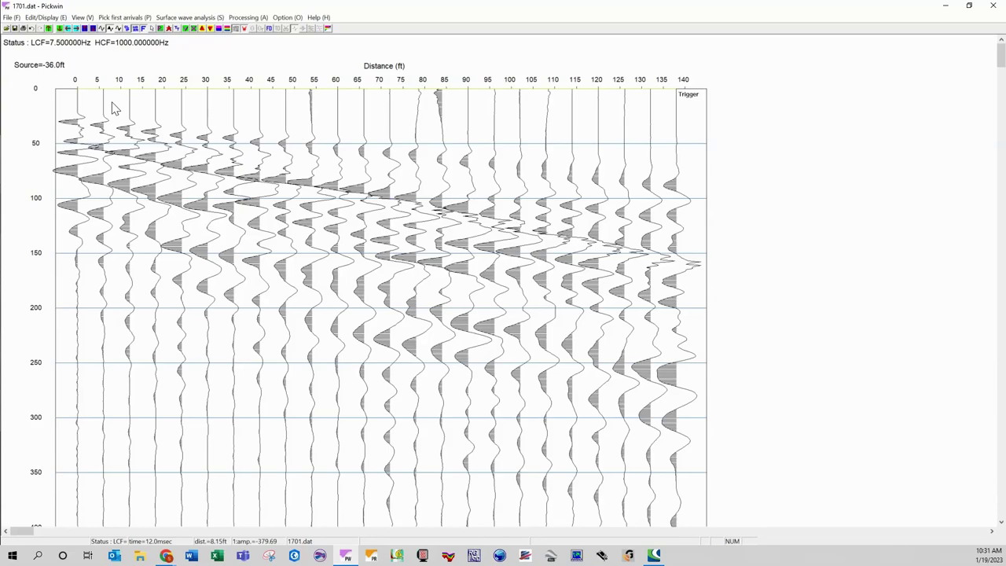
key("ctrl+Up")
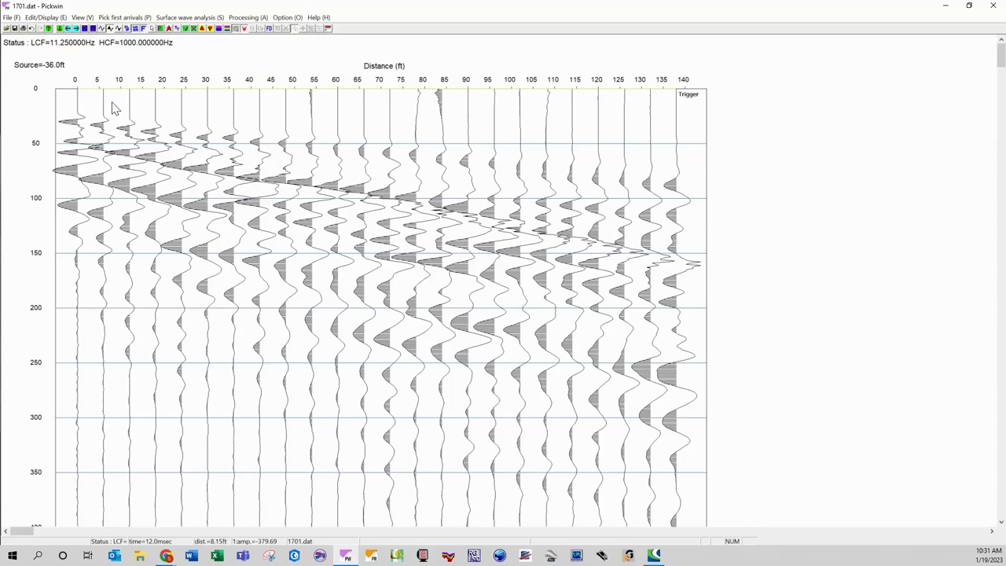
key("ctrl+Up")
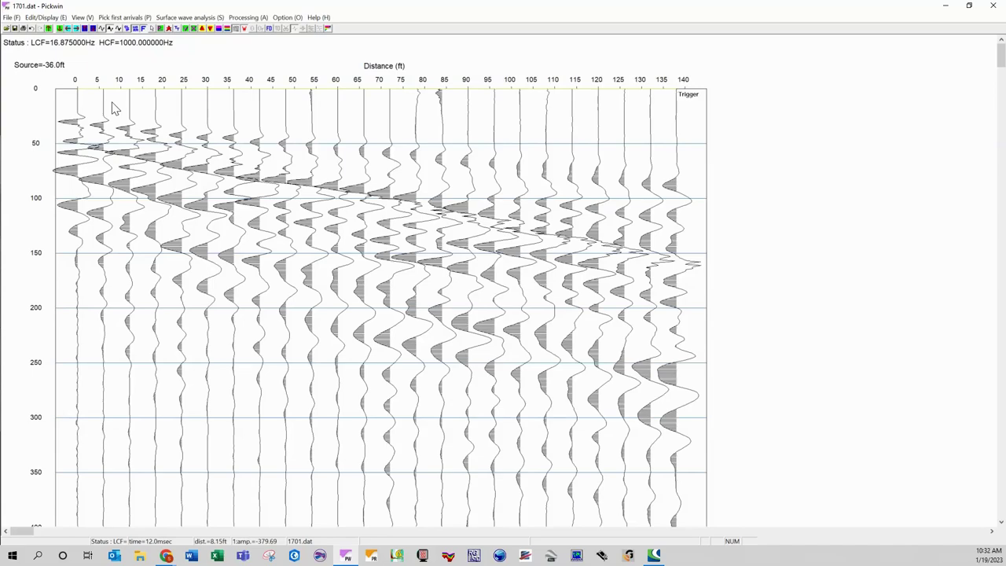
key("shift+Down")
key("shift+Down")
key("shift+Down")
key("shift+Down")
key("shift+Down")
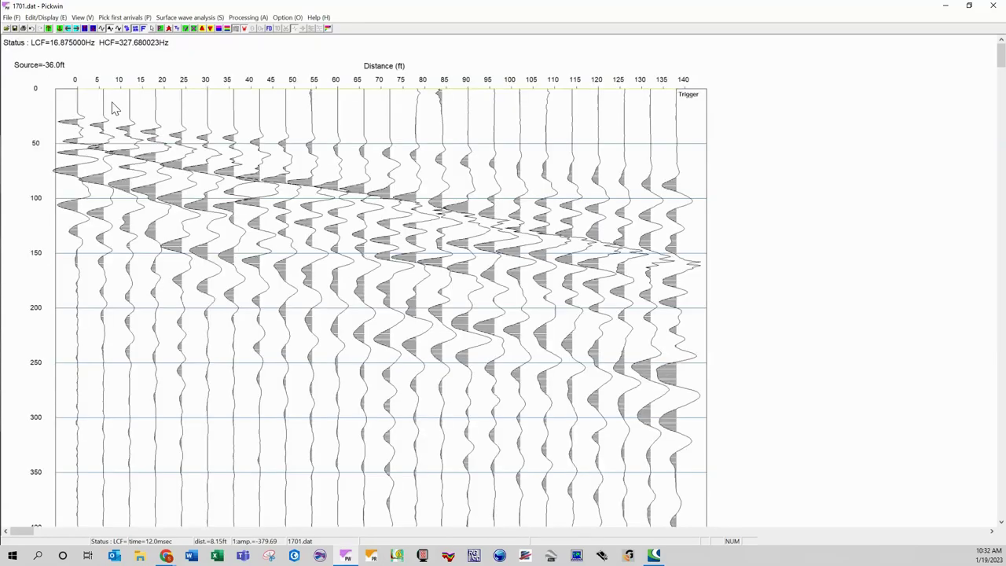
key("shift+Down")
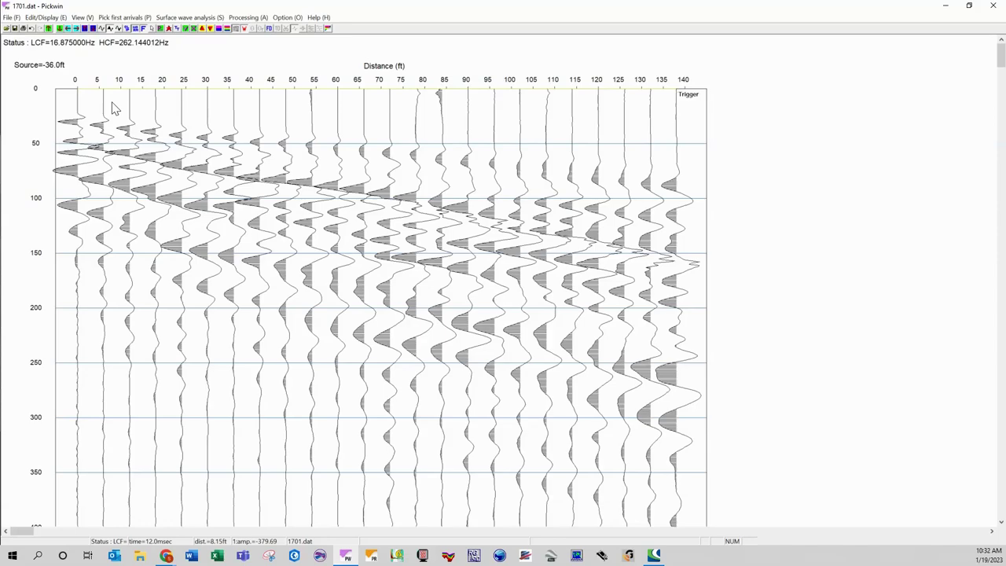
key("shift+Down")
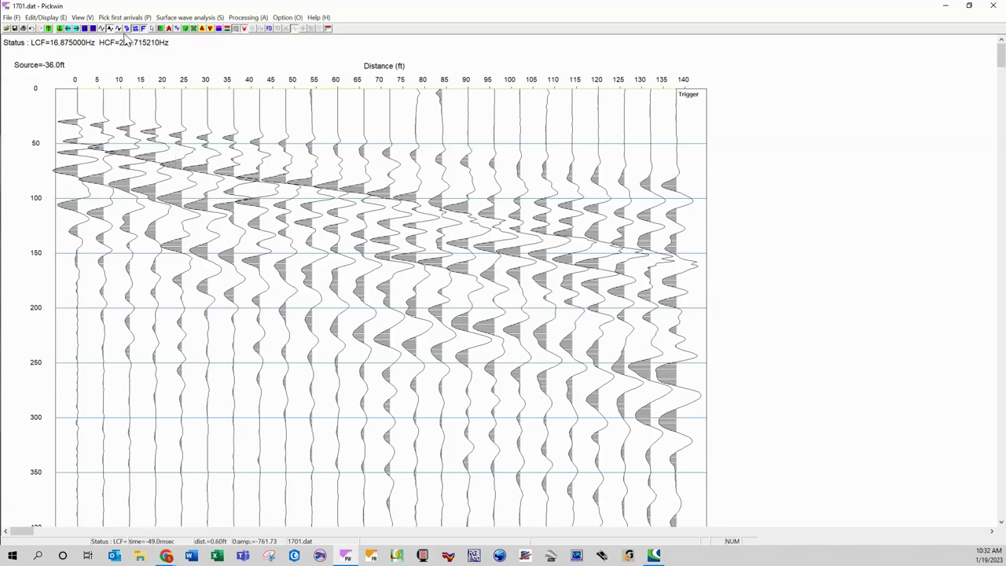
Measure a velocity line of about 918 ft/sec along the 1701.dat surface-wave arrivals.
left_click(177, 29)
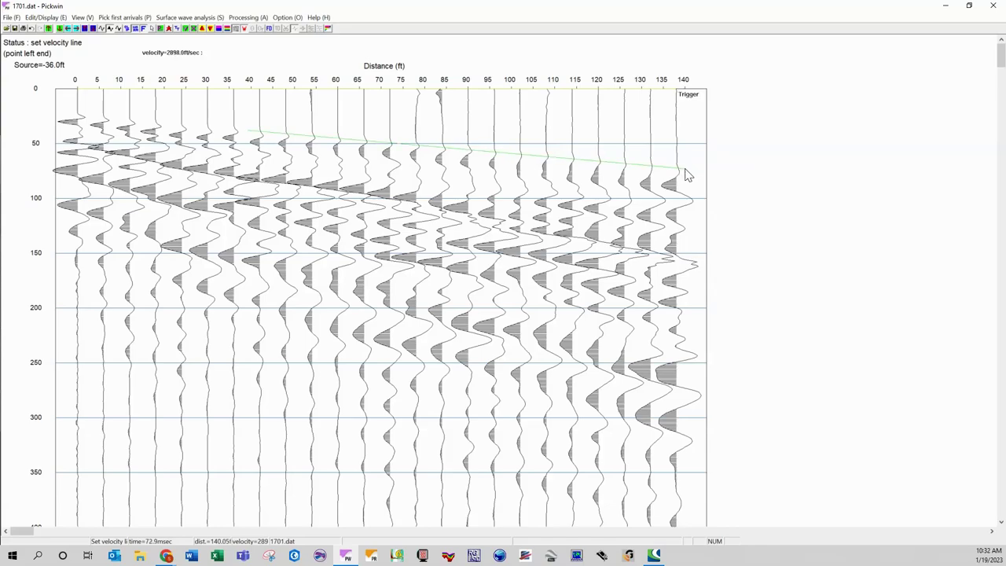
left_click(683, 242)
left_click(286, 183)
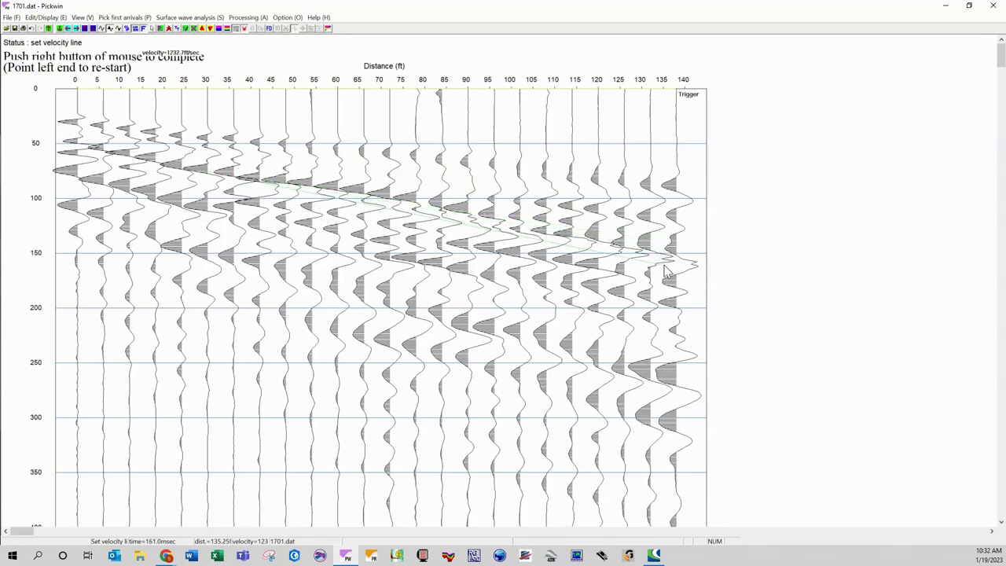
left_click(666, 305)
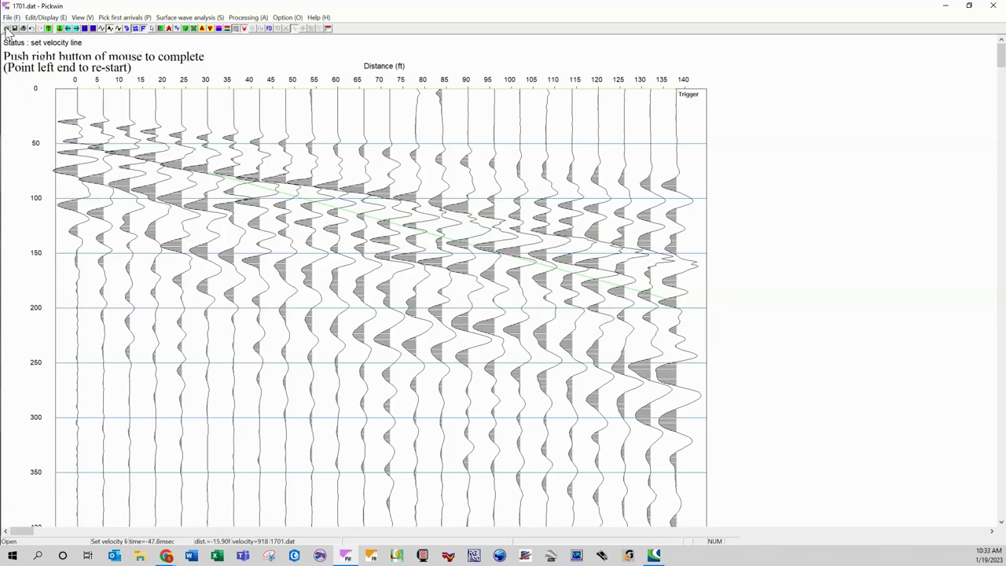
Exit Pickwin, confirming the prompt, and launch SurfSeis from the taskbar.
left_click(993, 6)
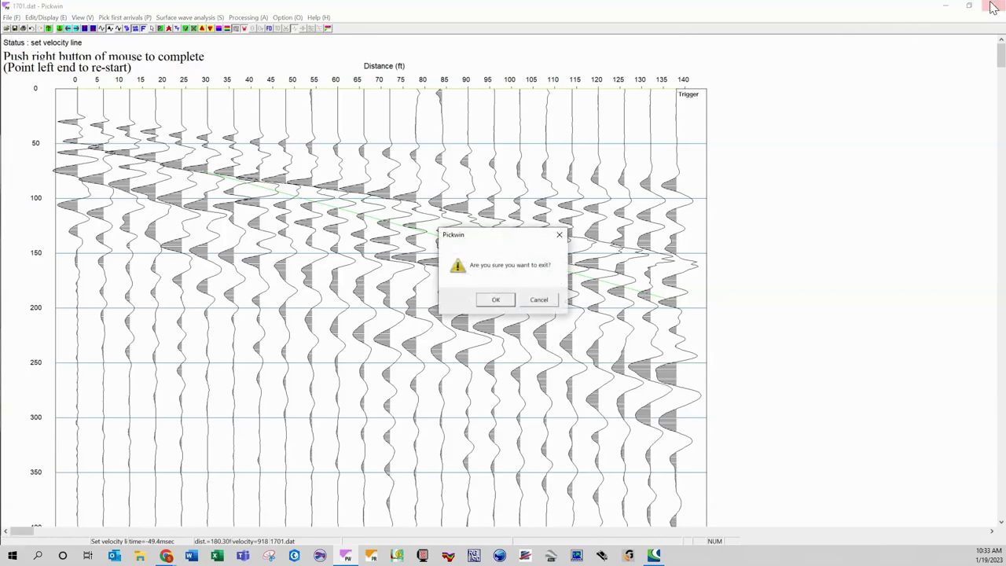
left_click(500, 301)
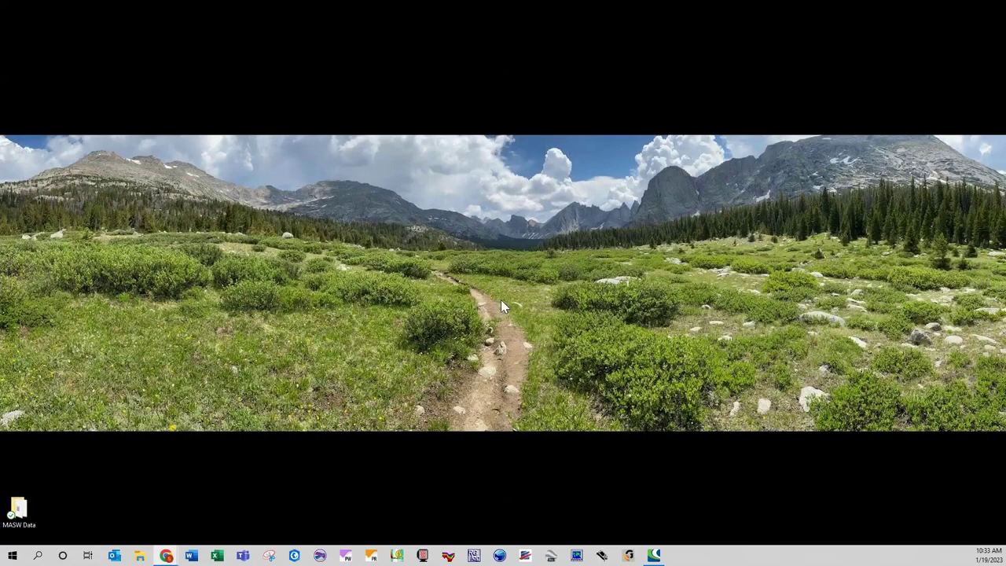
left_click(140, 556)
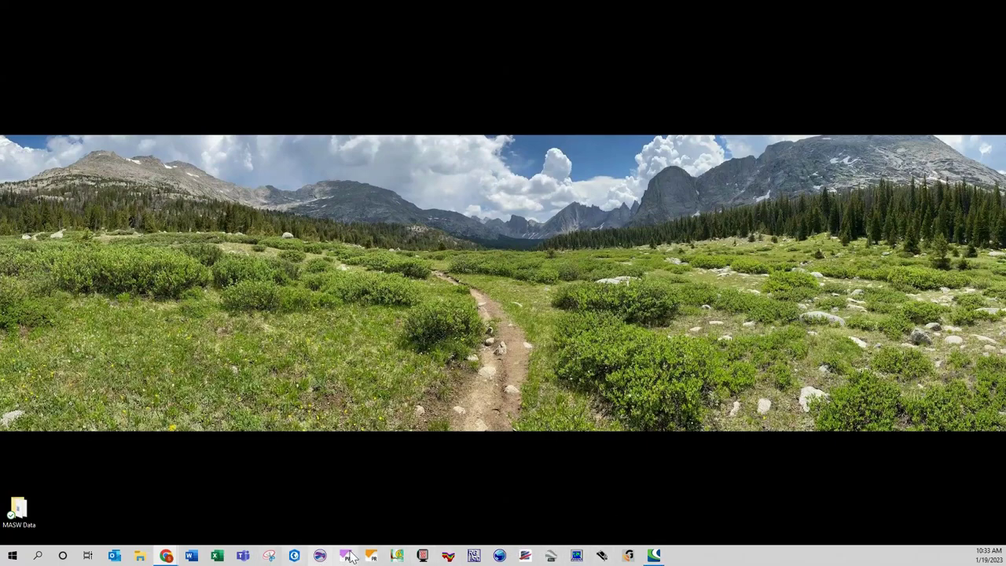
left_click(399, 556)
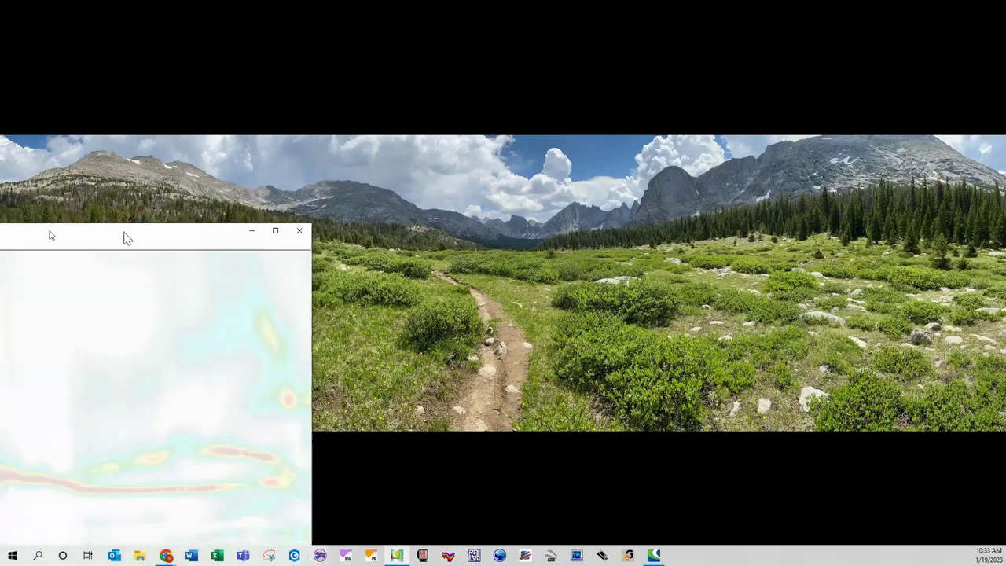
Move the SurfSeis window up toward the centre of the screen.
left_click_drag(150, 236, 317, 166)
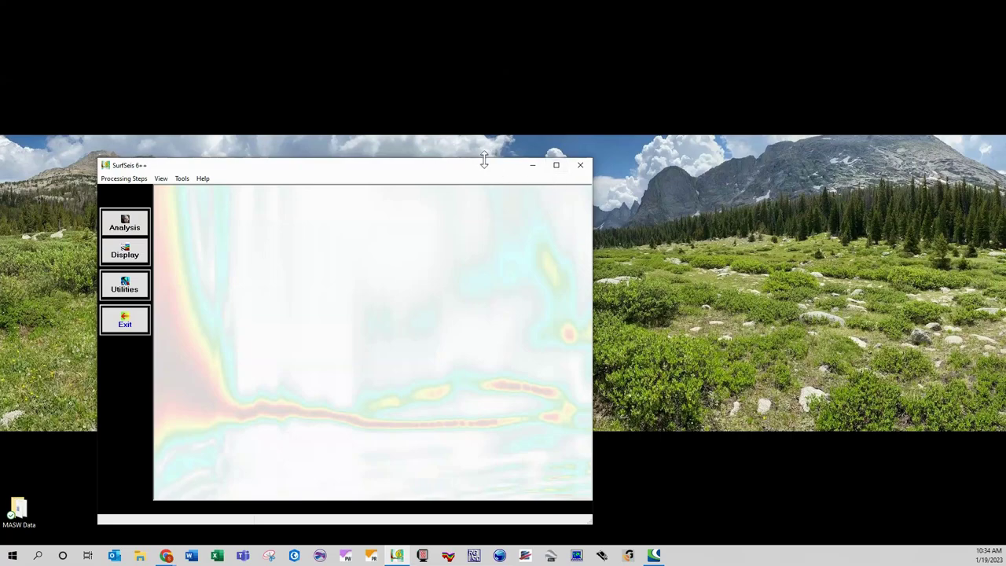
left_click_drag(482, 164, 492, 134)
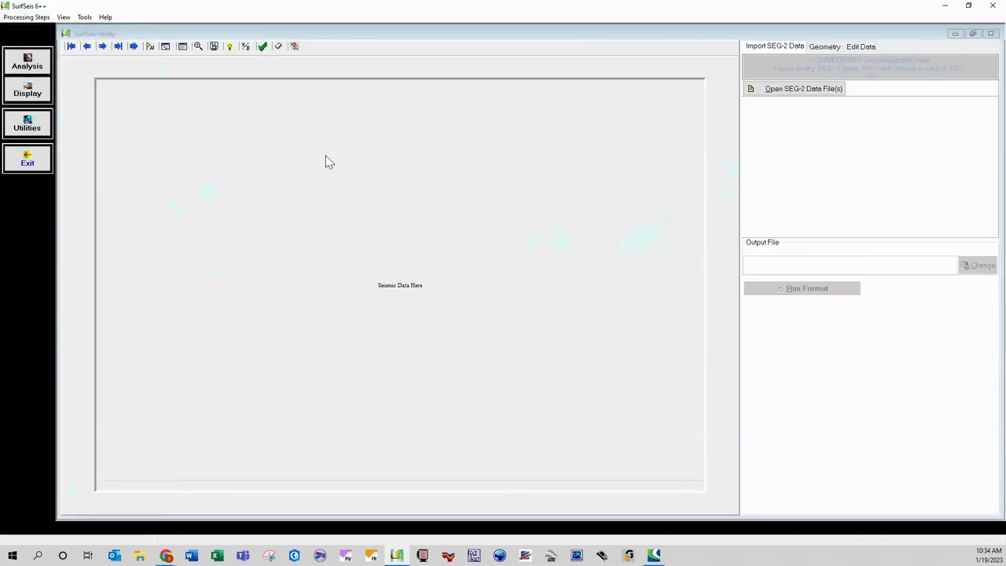
Import 1701.dat, 1702.dat and 1703.dat from Desktop > MASW Data as SEG-2 input files.
left_click(785, 92)
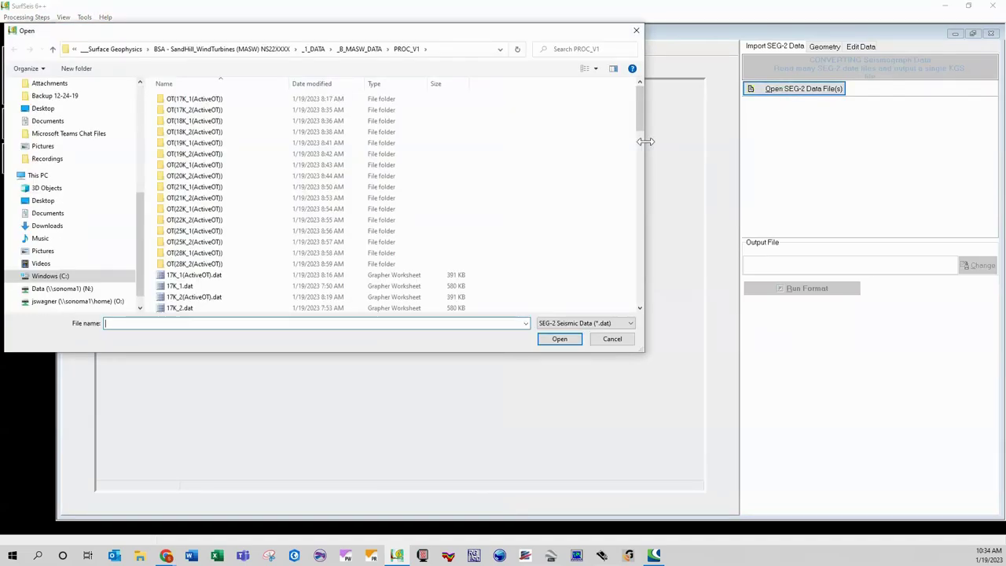
left_click_drag(629, 38, 609, 165)
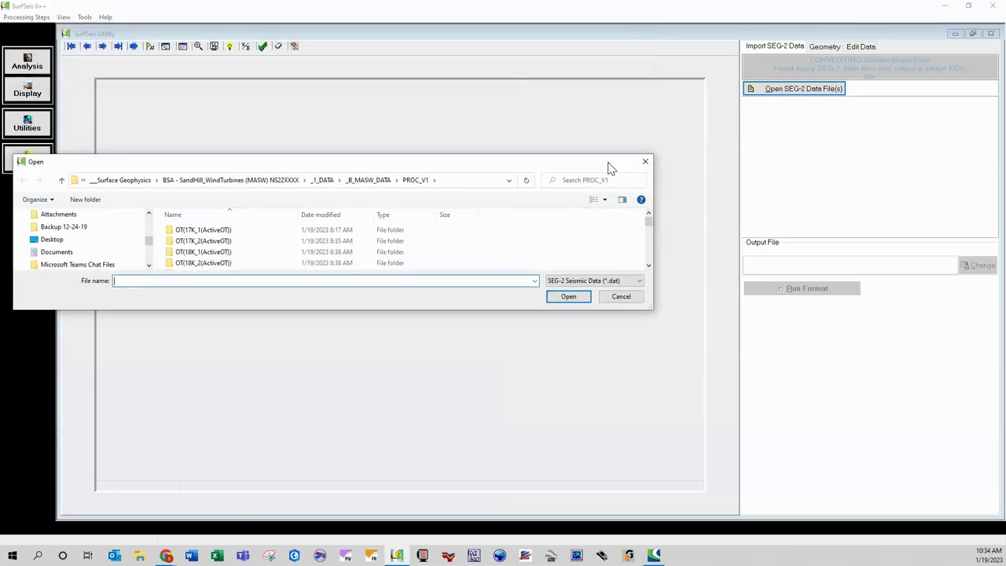
left_click(51, 239)
left_click(287, 253)
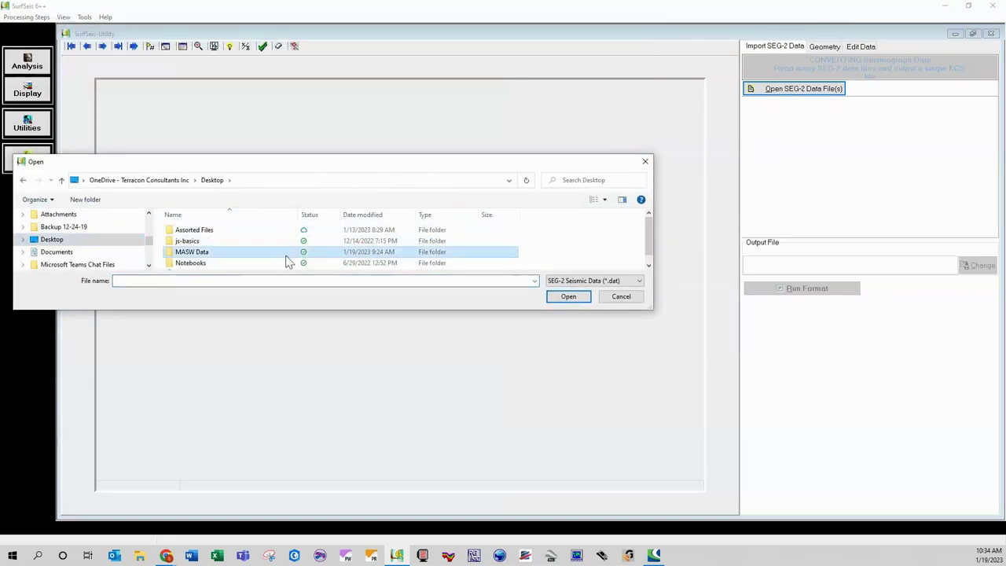
left_click(567, 296)
left_click(238, 233)
left_click_drag(272, 162, 370, 124)
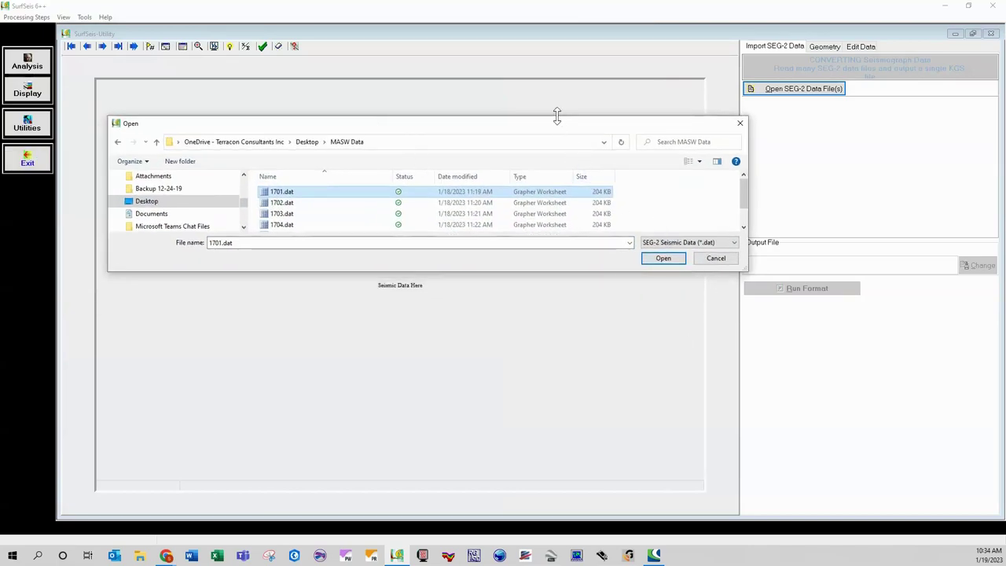
left_click_drag(555, 114, 554, 72)
left_click_drag(569, 272, 591, 438)
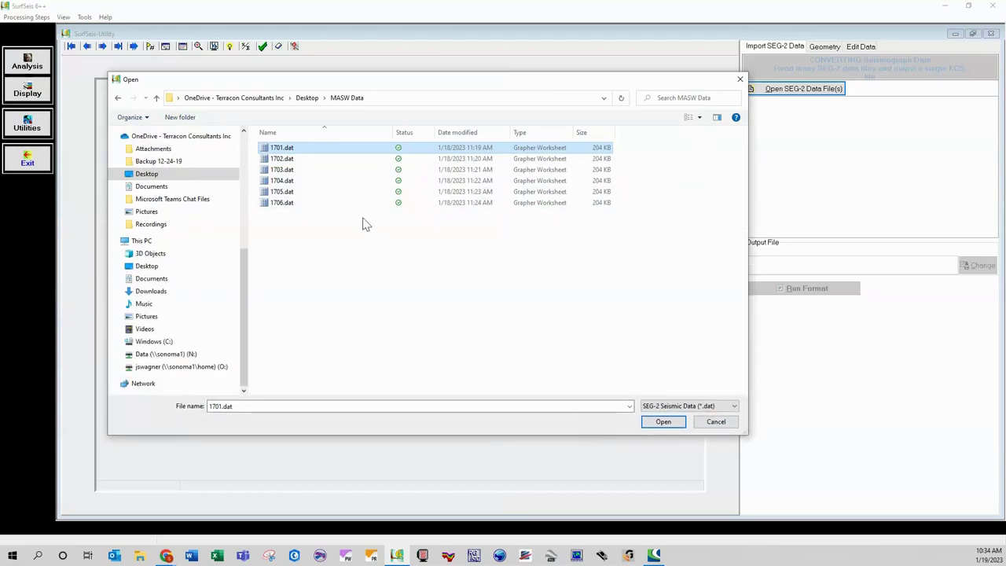
left_click(288, 173, "shift")
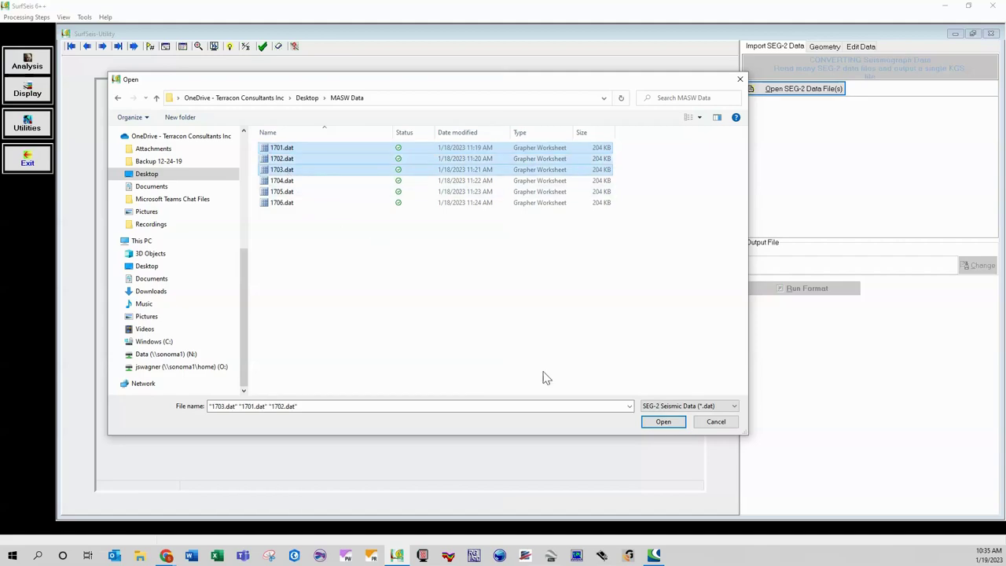
left_click(674, 426)
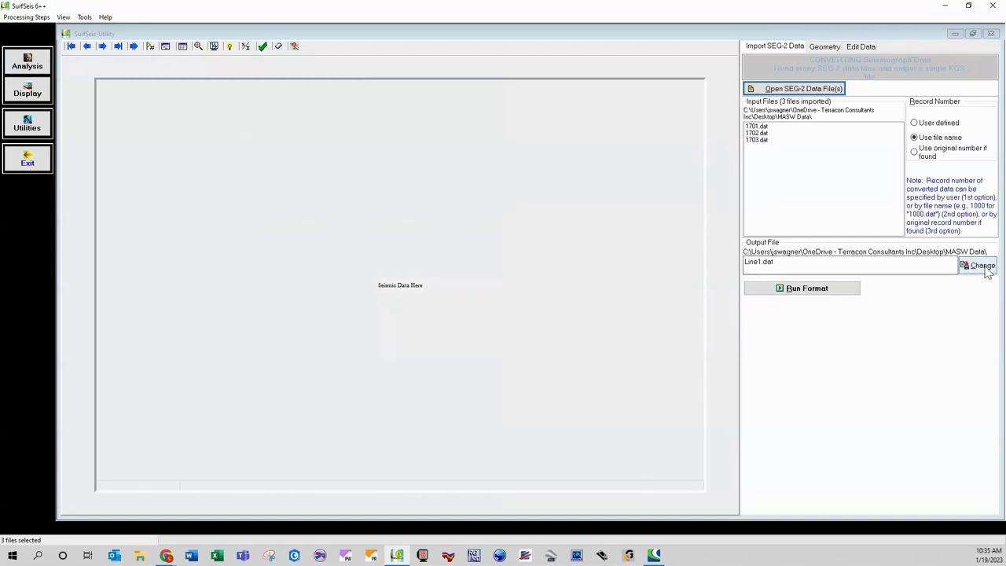
Name the output file 1700K_1.dat and format records 1701–1703 into it.
left_click(988, 271)
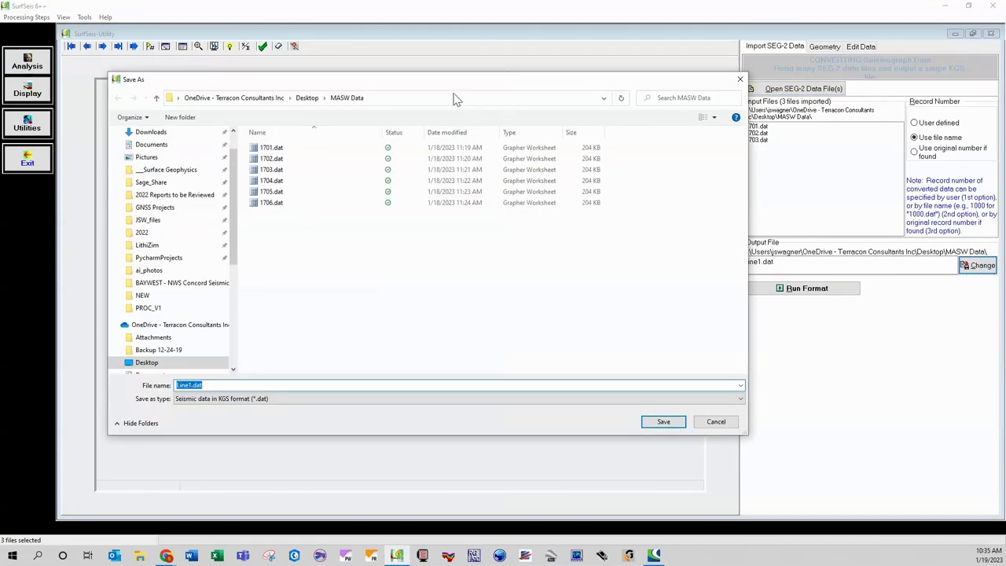
left_click_drag(416, 85, 407, 101)
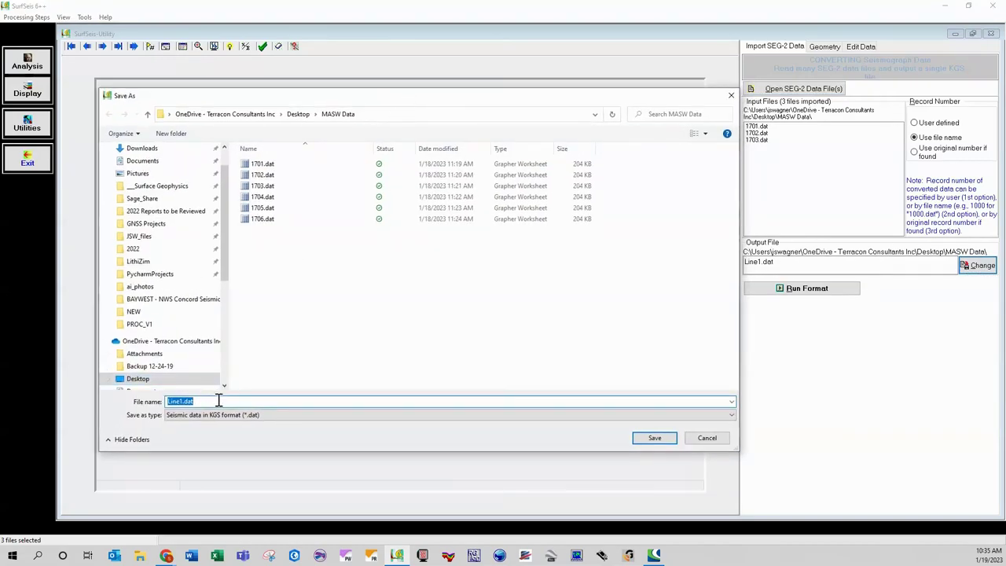
type("1")
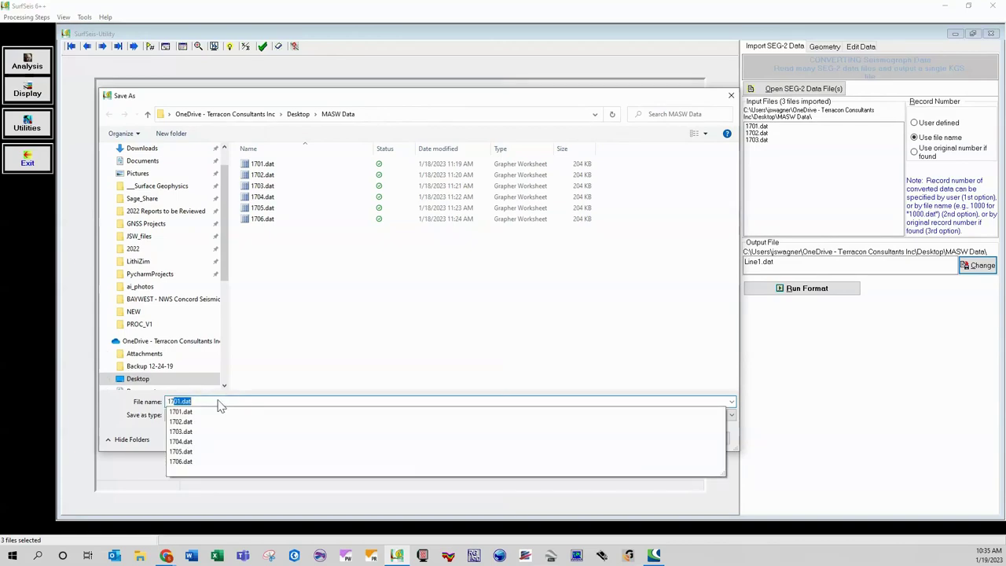
type("700")
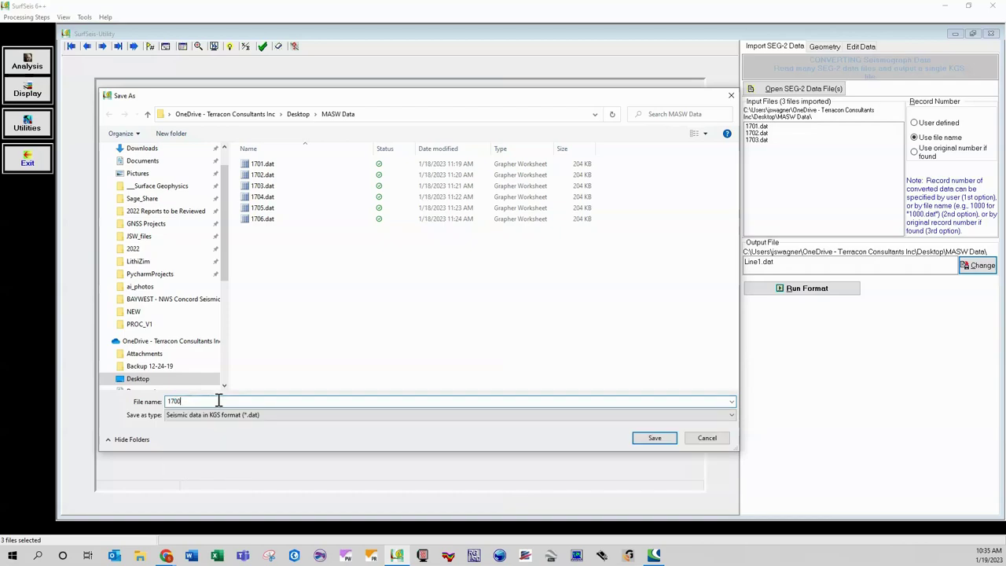
key("BackSpace")
key("BackSpace")
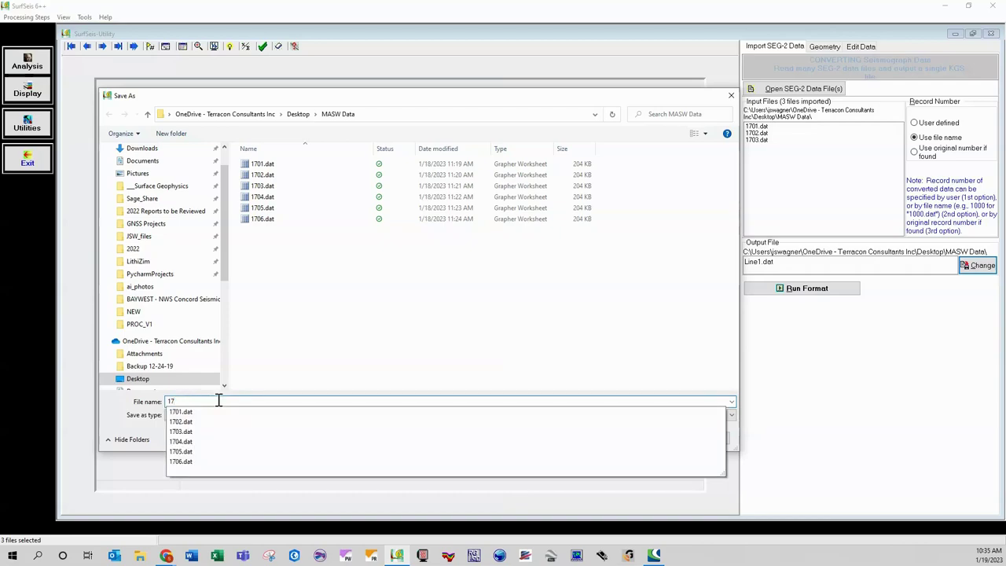
type("00K")
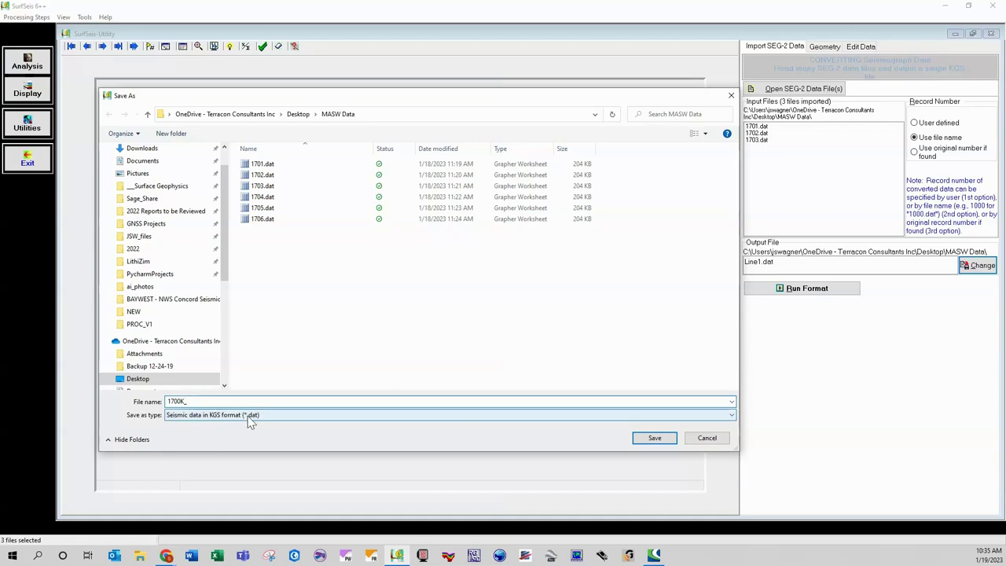
type("_")
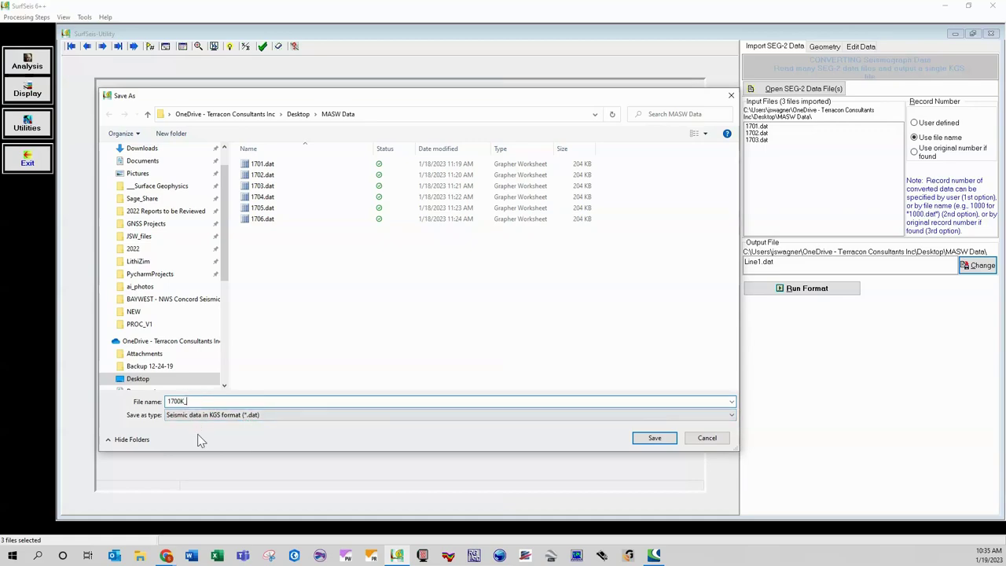
type("1")
left_click(671, 440)
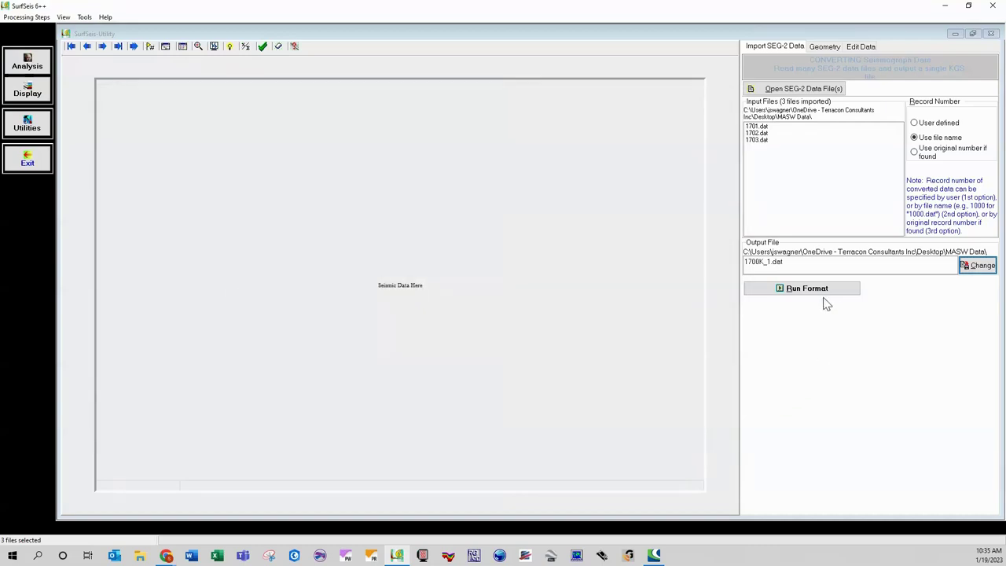
left_click(801, 292)
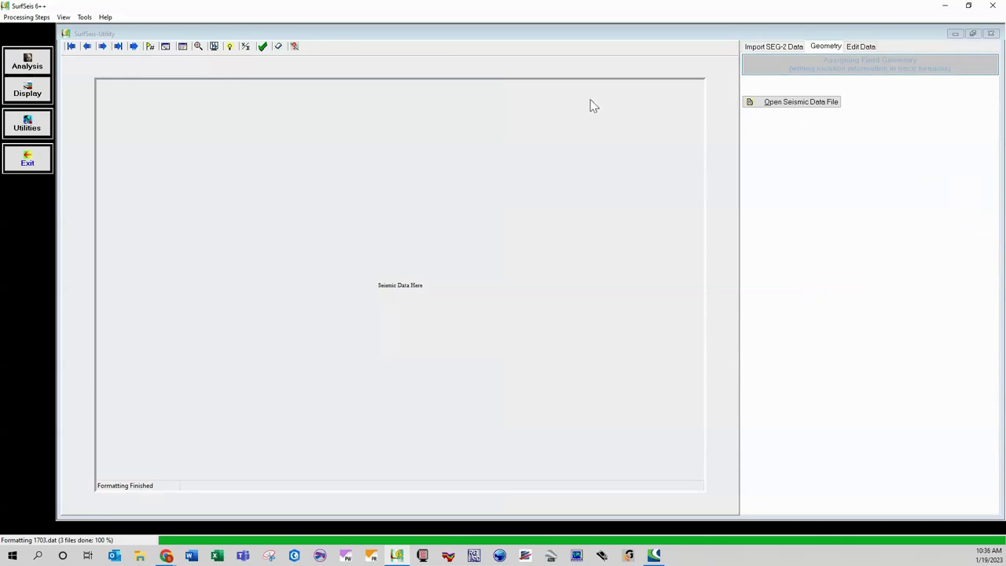
Import the SEG-2 records 1704.dat through 1706.dat.
left_click(768, 48)
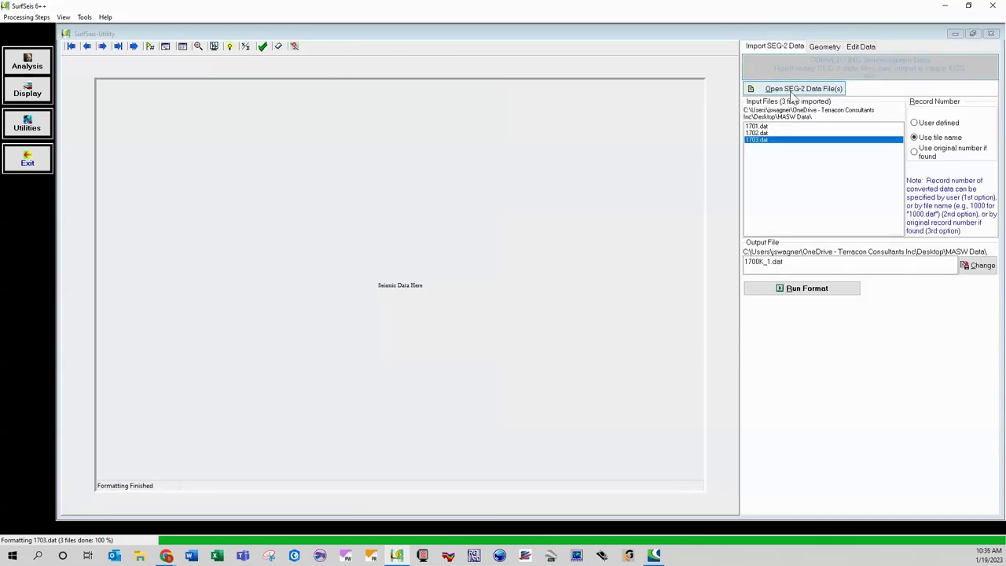
left_click(793, 90)
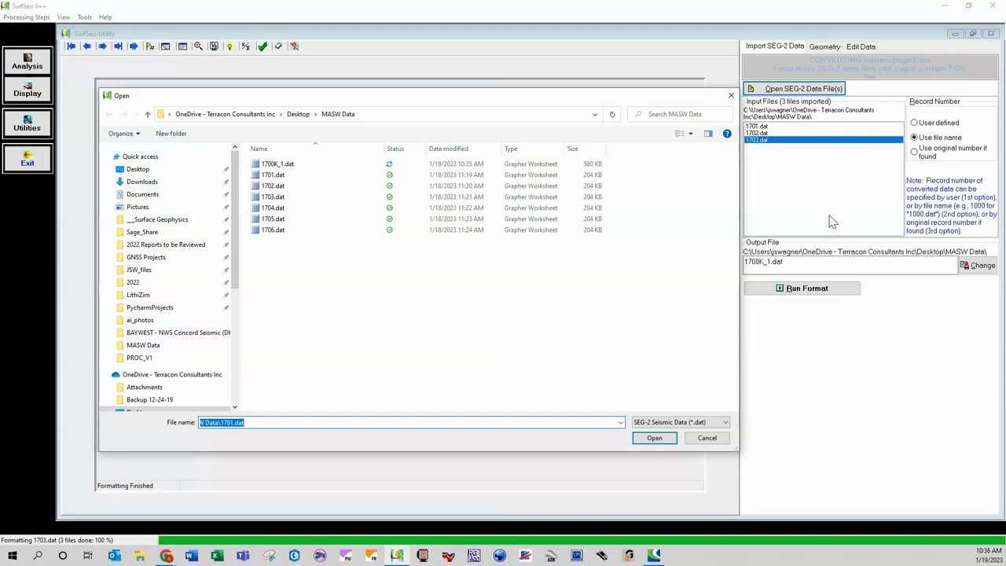
left_click_drag(662, 99, 636, 87)
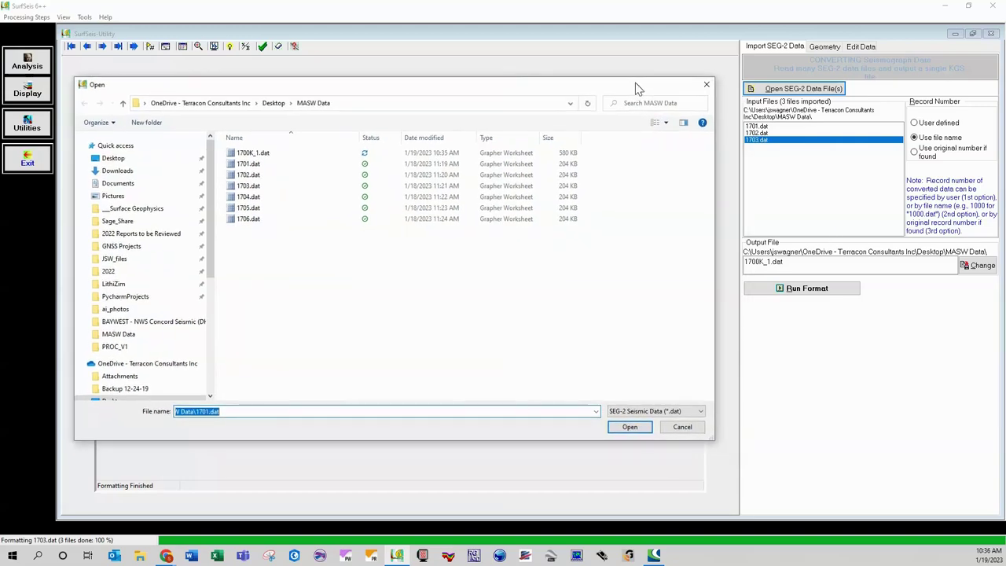
left_click(268, 196)
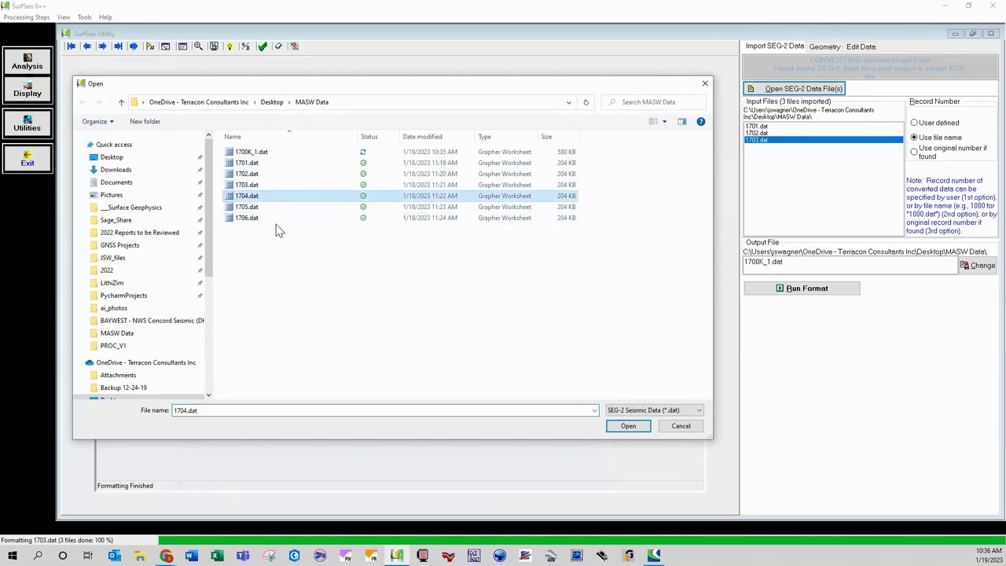
left_click(276, 218, "shift")
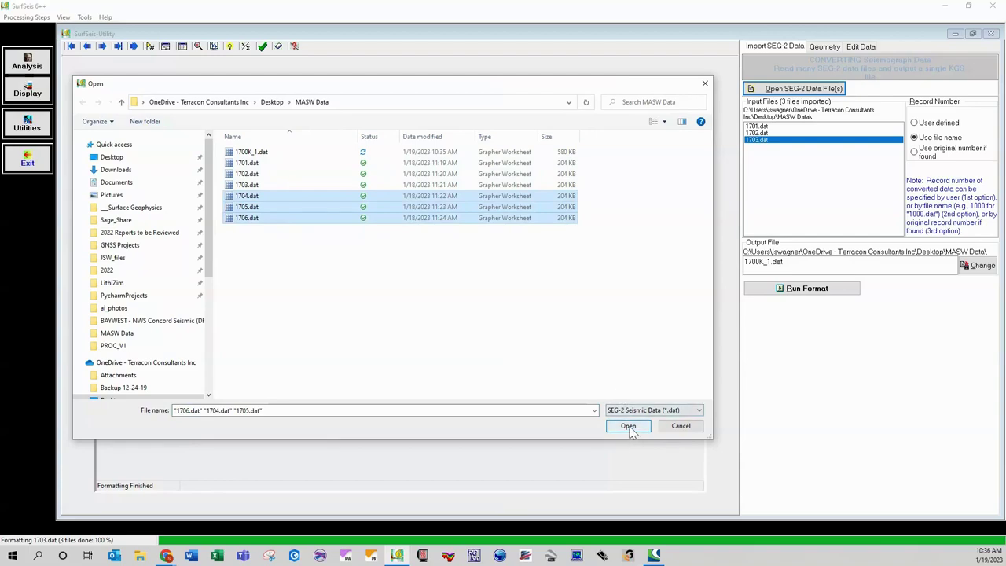
left_click(628, 426)
Rename the output to 1700K_2.dat and format the three records into it.
left_click(978, 267)
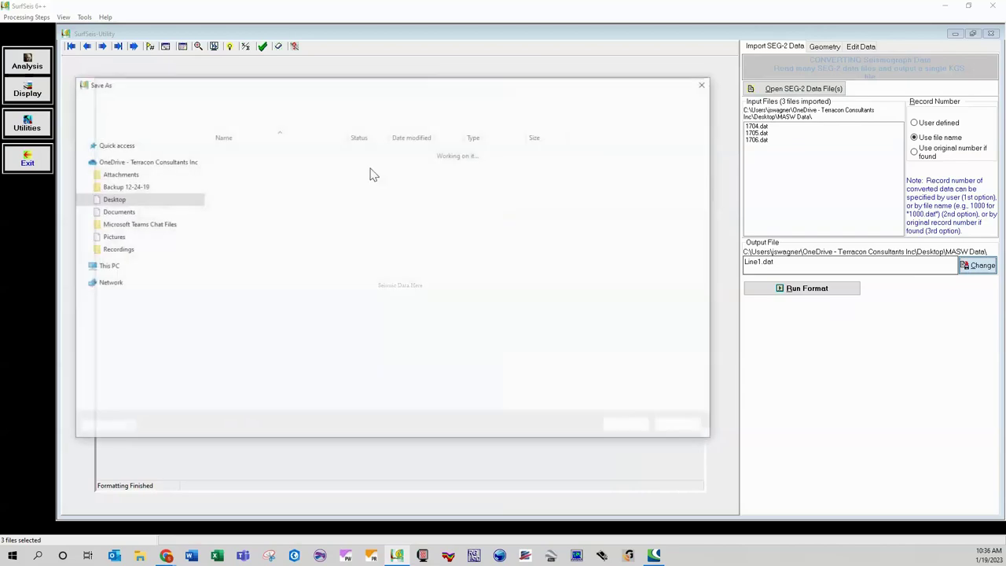
double_click(164, 391)
left_click(167, 389)
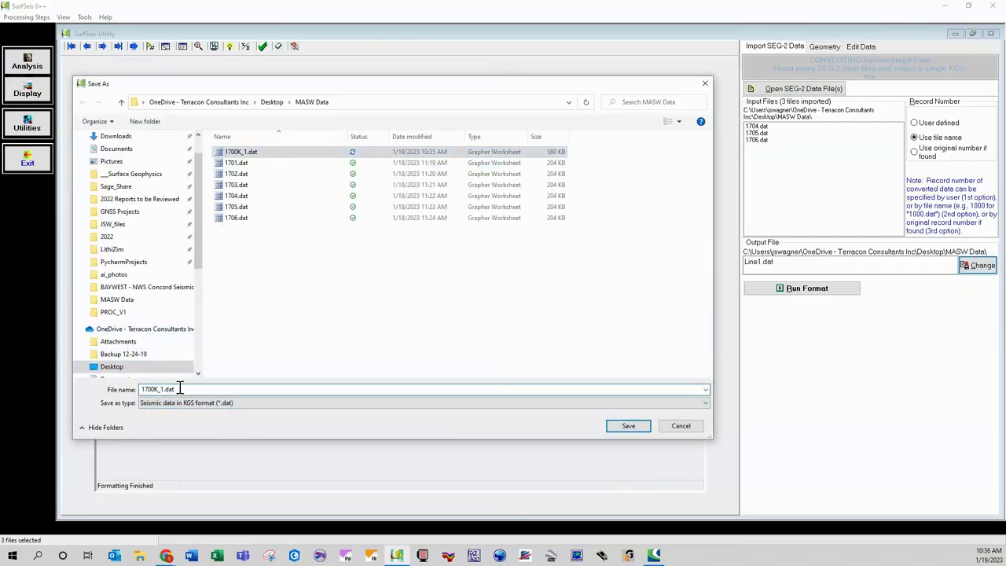
key("BackSpace")
type("2")
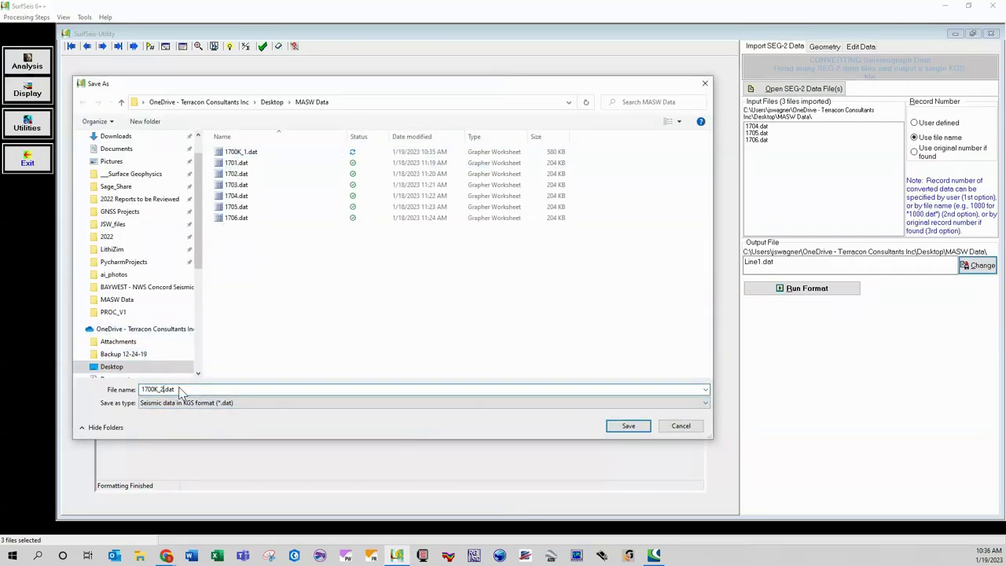
left_click(622, 429)
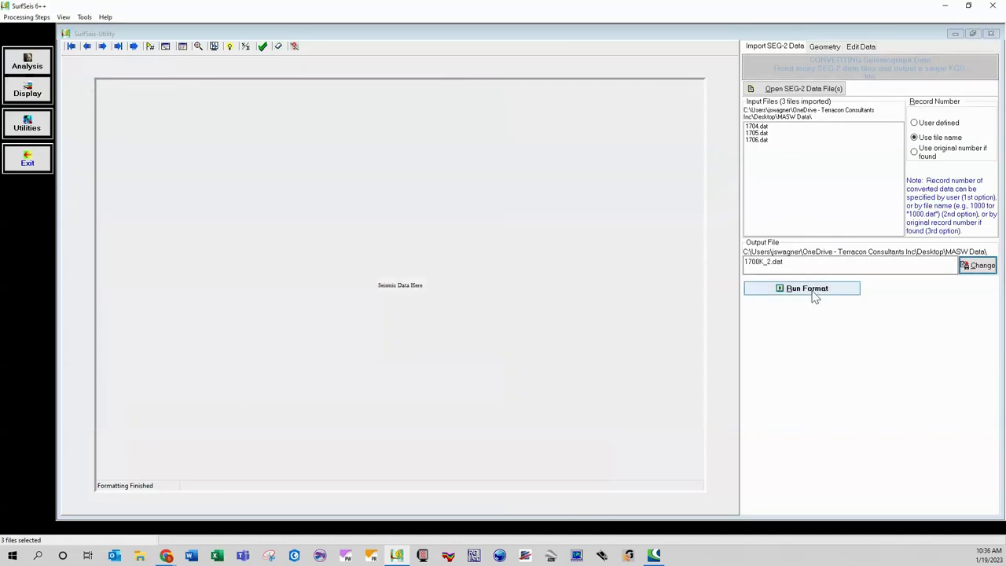
left_click(810, 288)
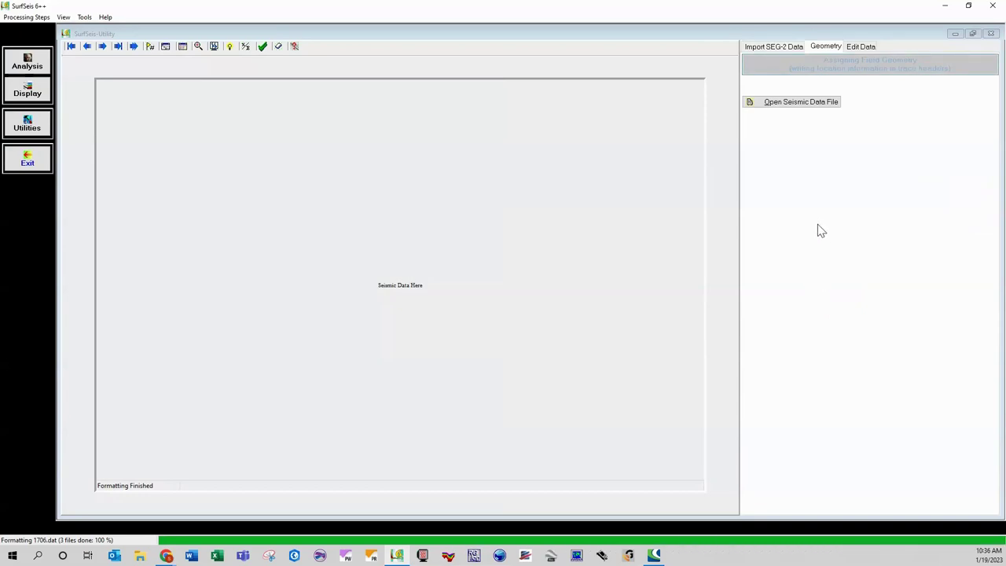
Load 1700K_1.dat for geometry and accept its 72-trace summary for records 1701–1703.
left_click(787, 105)
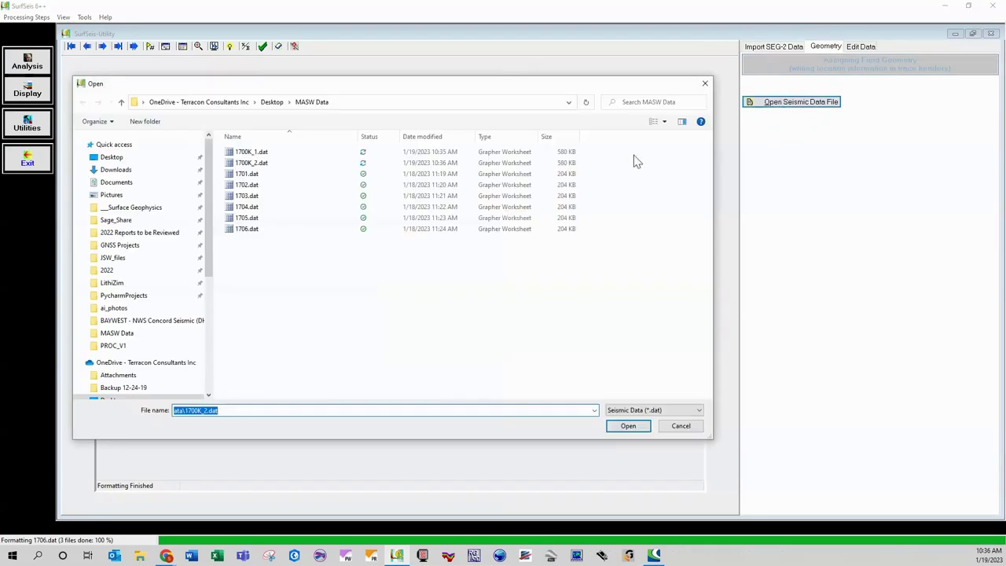
left_click(344, 154)
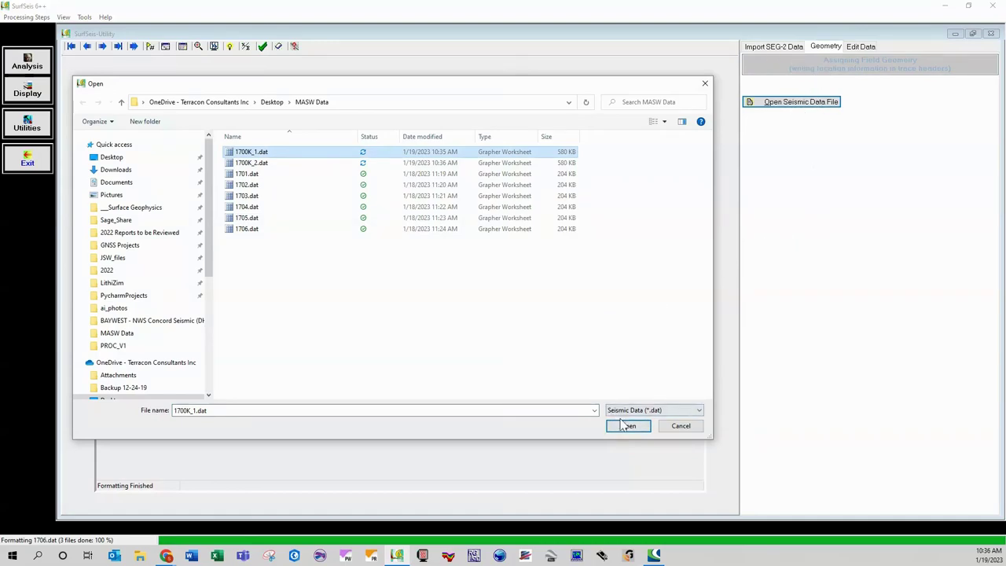
left_click(626, 425)
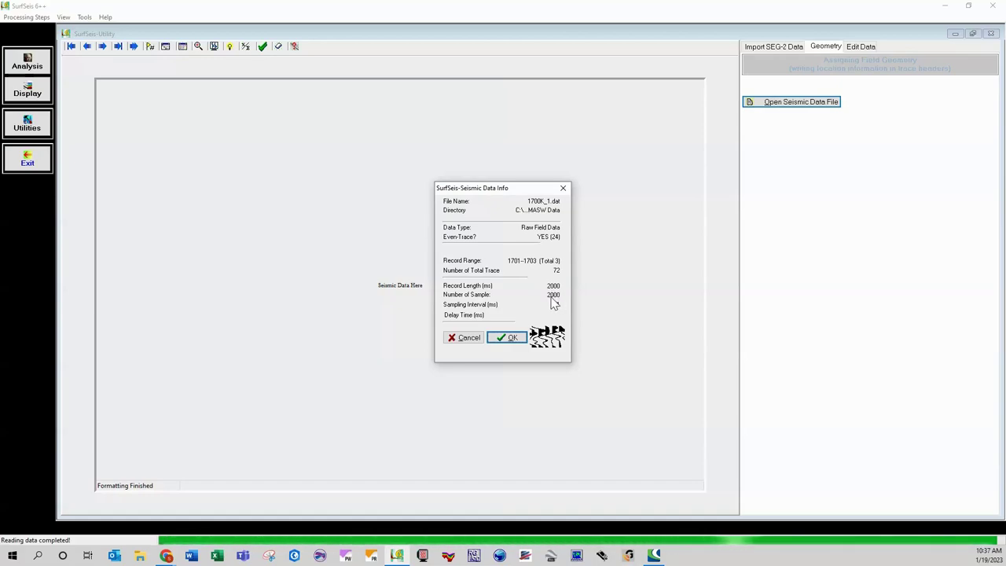
left_click(512, 344)
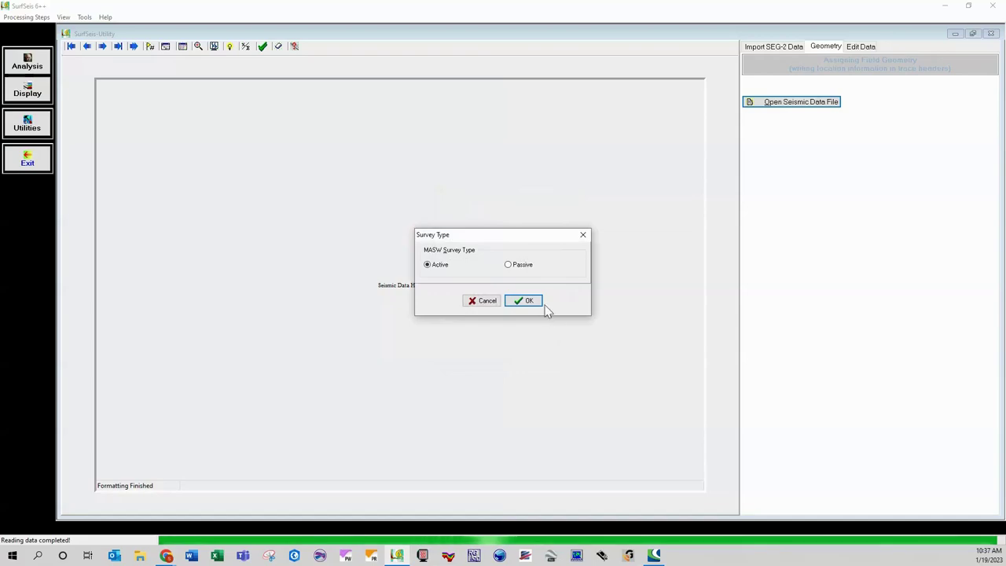
Confirm the Active survey type, then enter receiver station 101 and source distance 36.
left_click(535, 304)
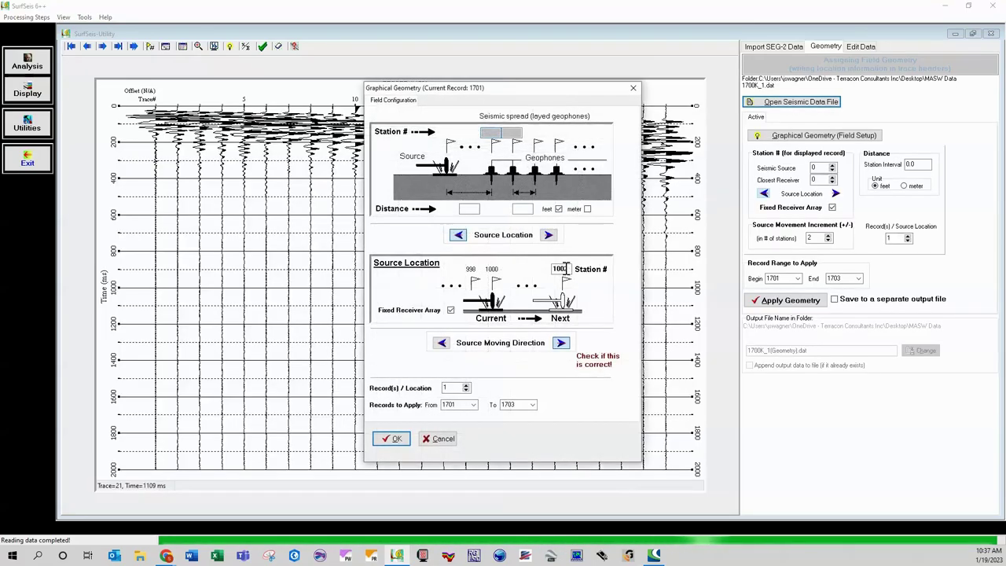
left_click_drag(445, 94, 408, 88)
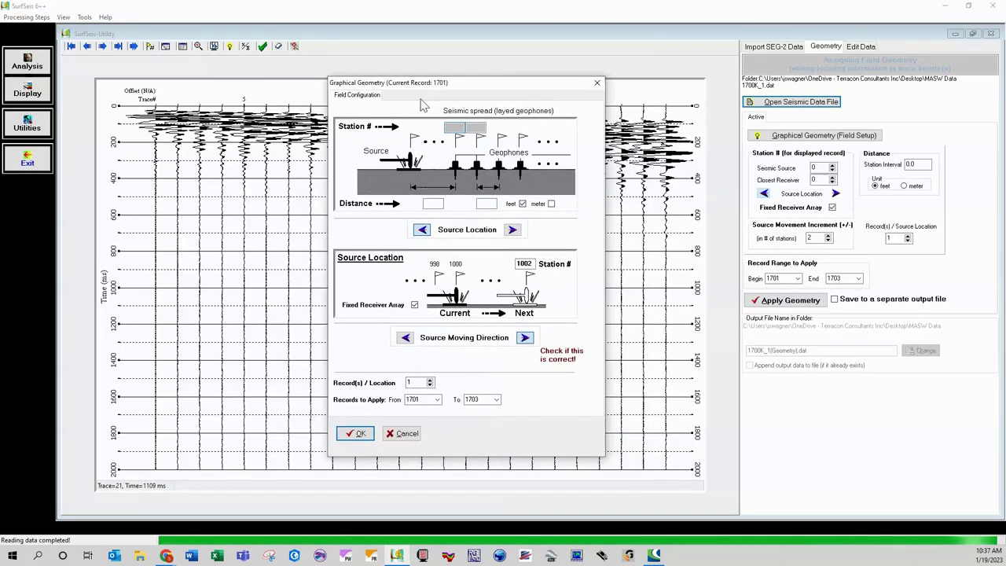
left_click(454, 128)
type("101")
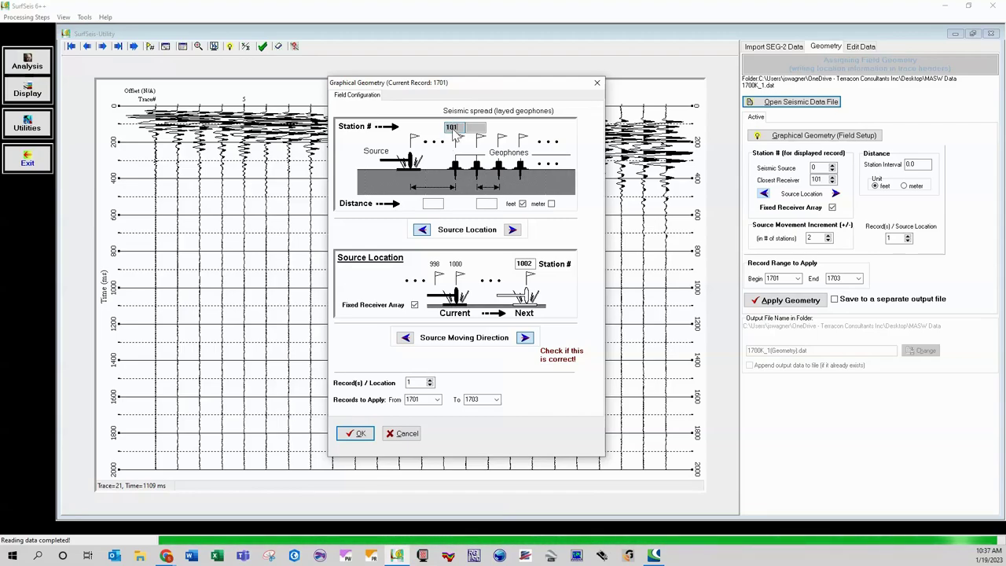
key("Tab")
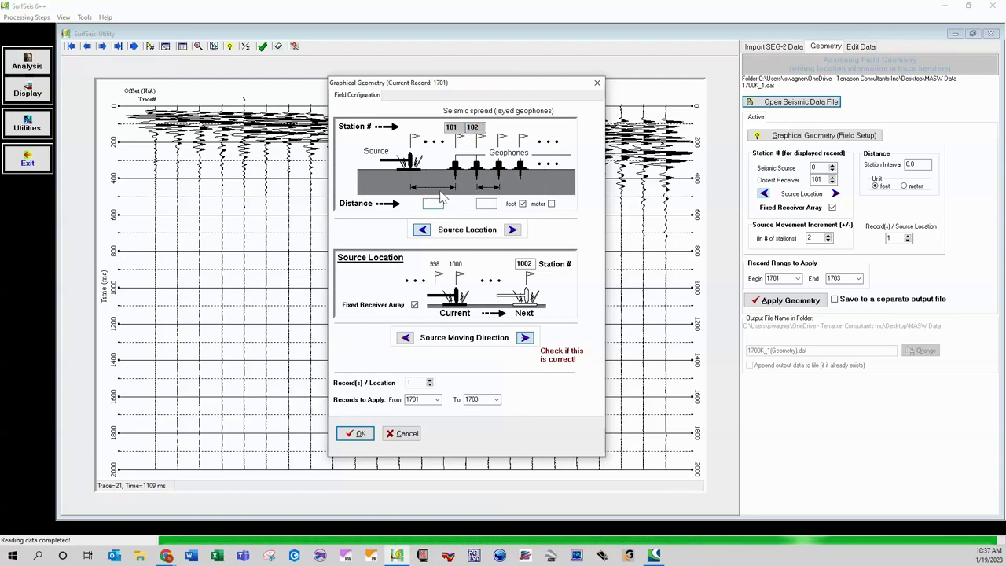
type("36")
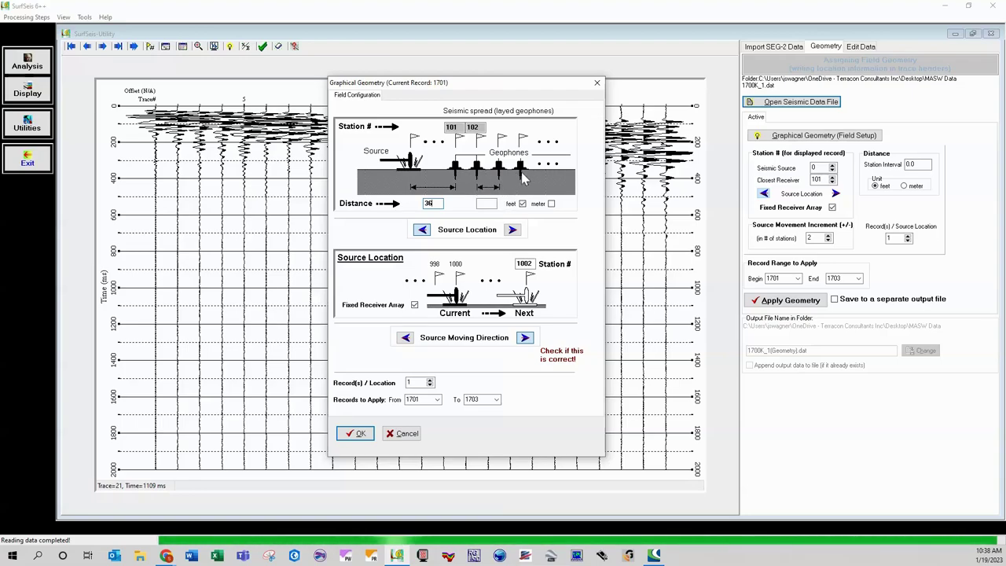
Use feet with a 6 ft receiver interval and accept the field geometry.
left_click(523, 204)
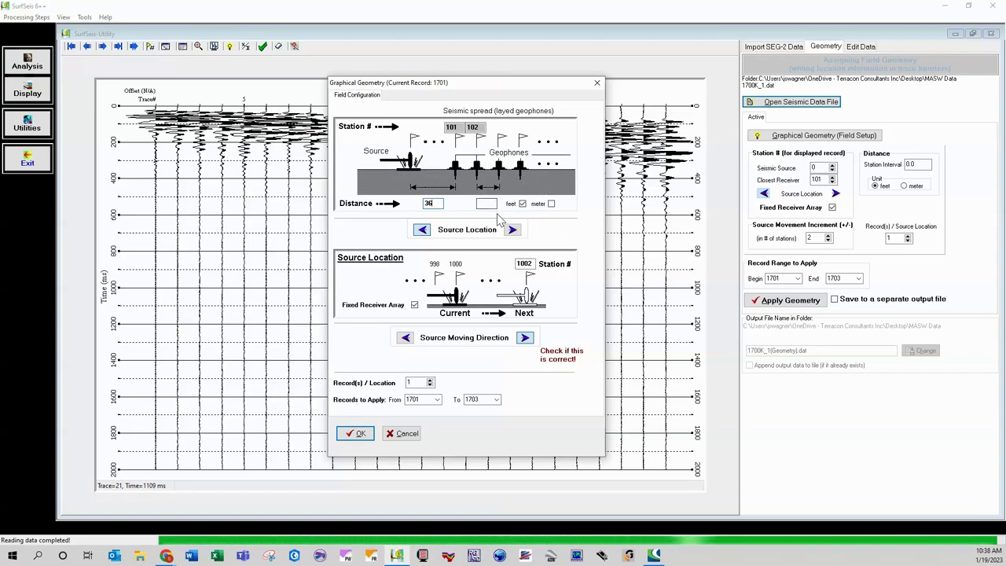
key("Tab")
type("6")
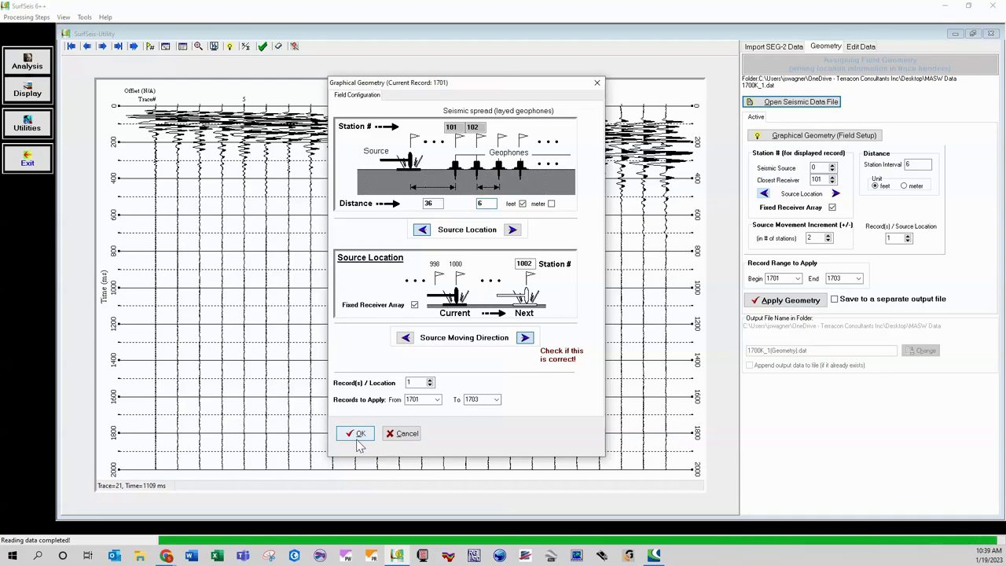
left_click(357, 437)
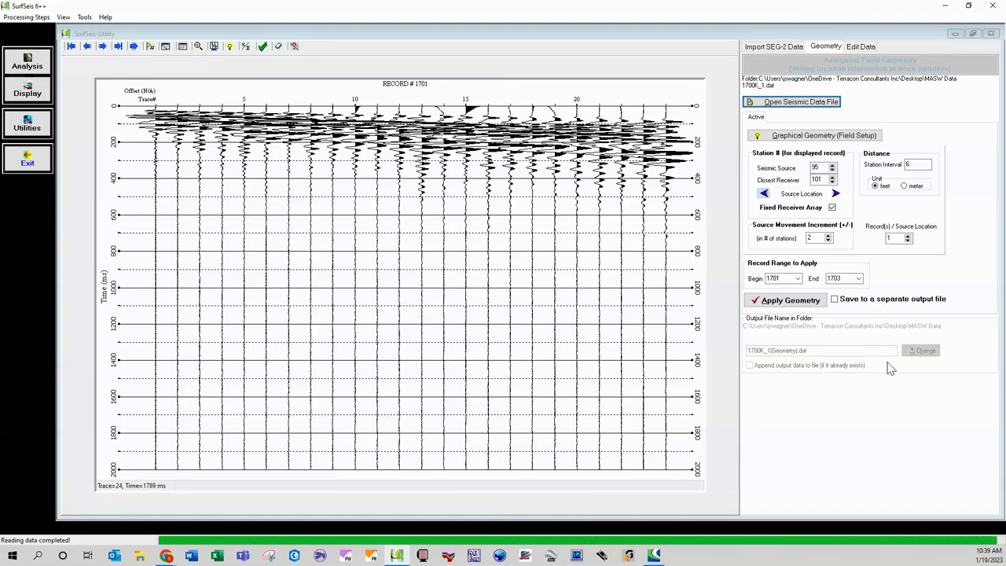
Apply the geometry to records 1701–1703 and view the resulting Field Setup table.
left_click(798, 306)
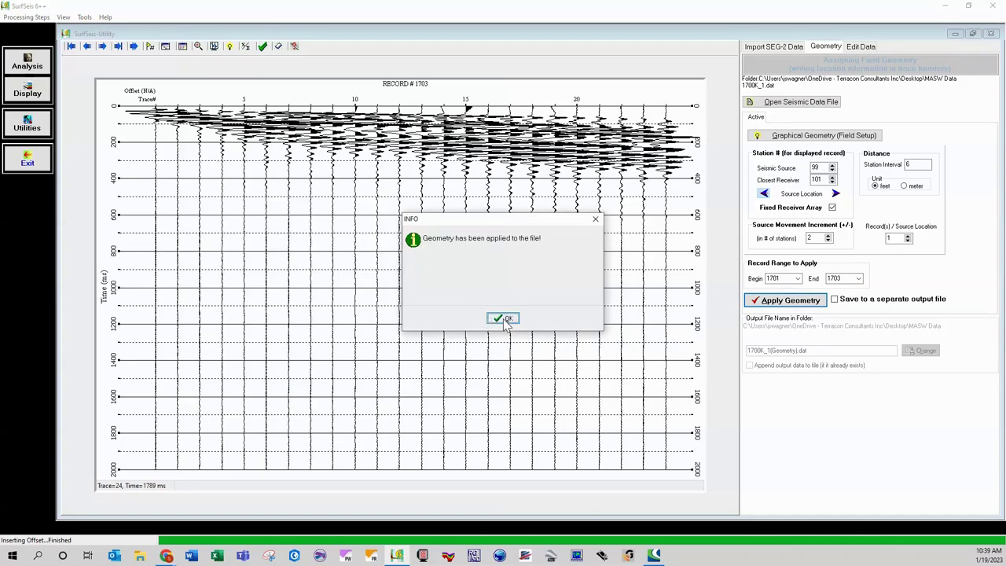
left_click(505, 320)
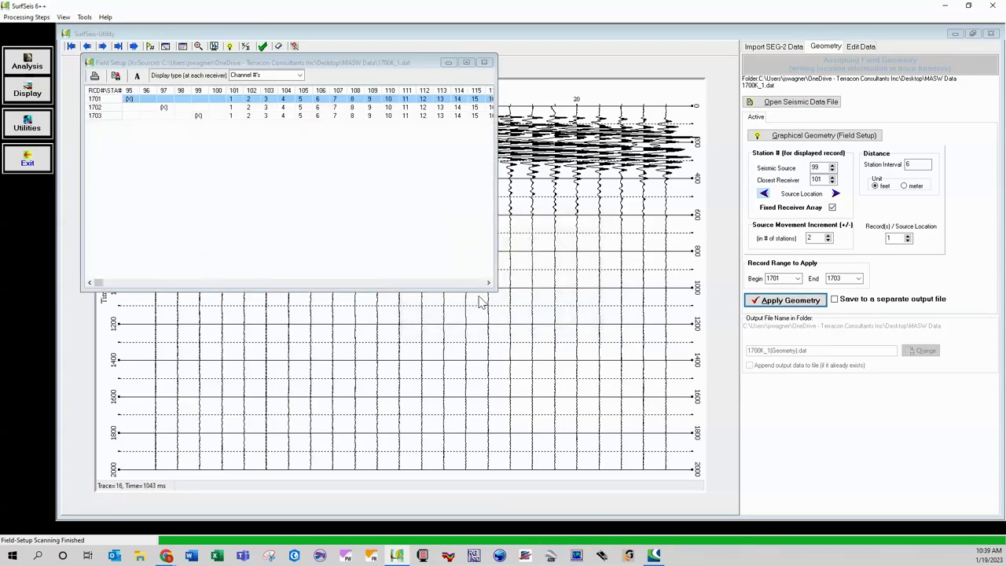
left_click_drag(308, 66, 333, 84)
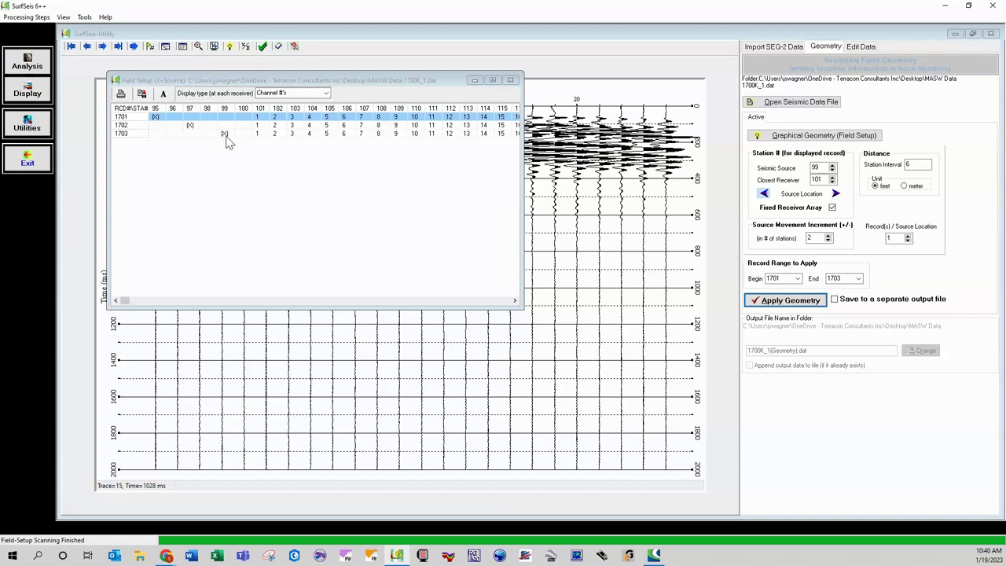
Close Field Setup and load 1700K_2.dat, accepting its data summary and Active survey type.
left_click(511, 81)
left_click(792, 103)
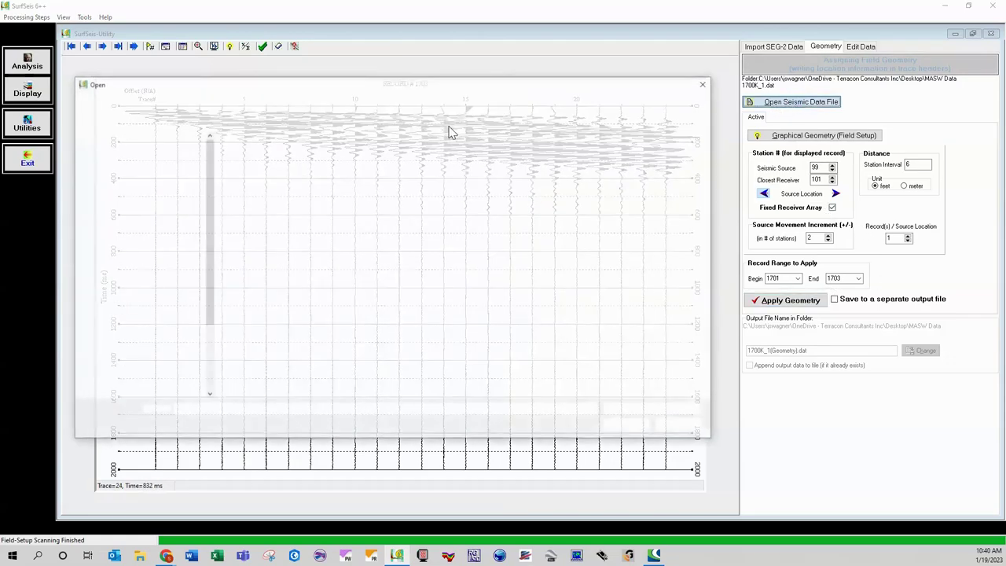
left_click(267, 163)
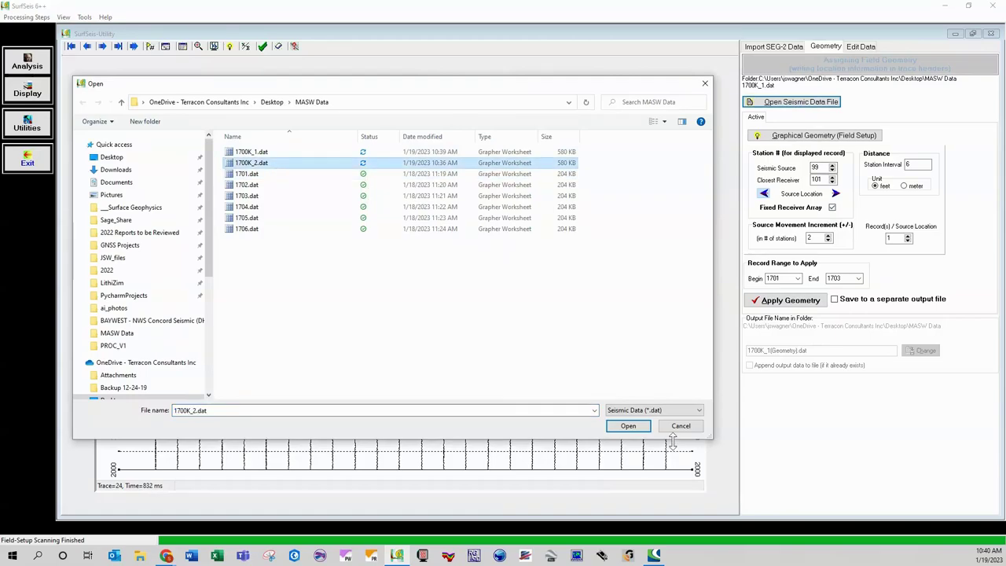
left_click(629, 426)
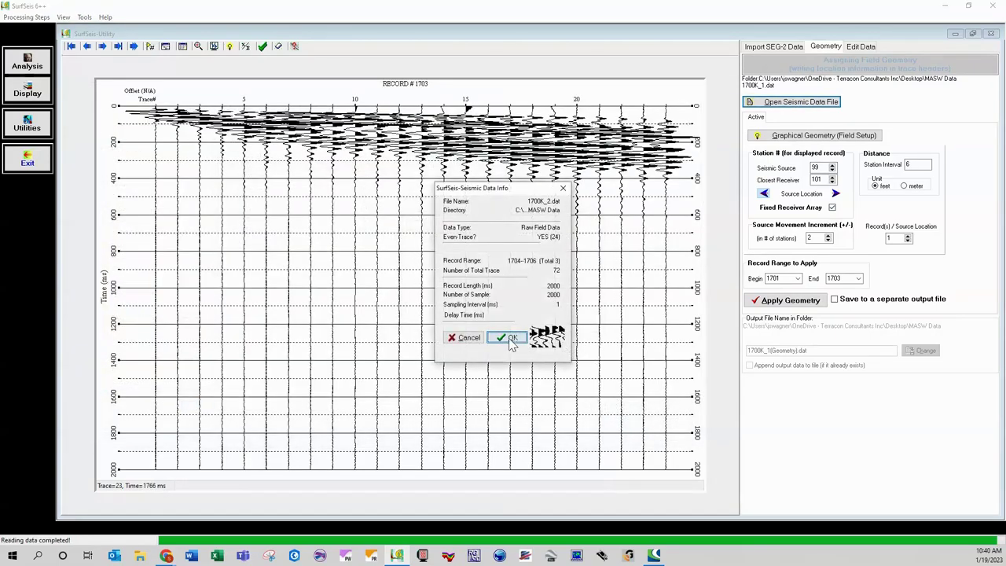
left_click(511, 340)
left_click(531, 303)
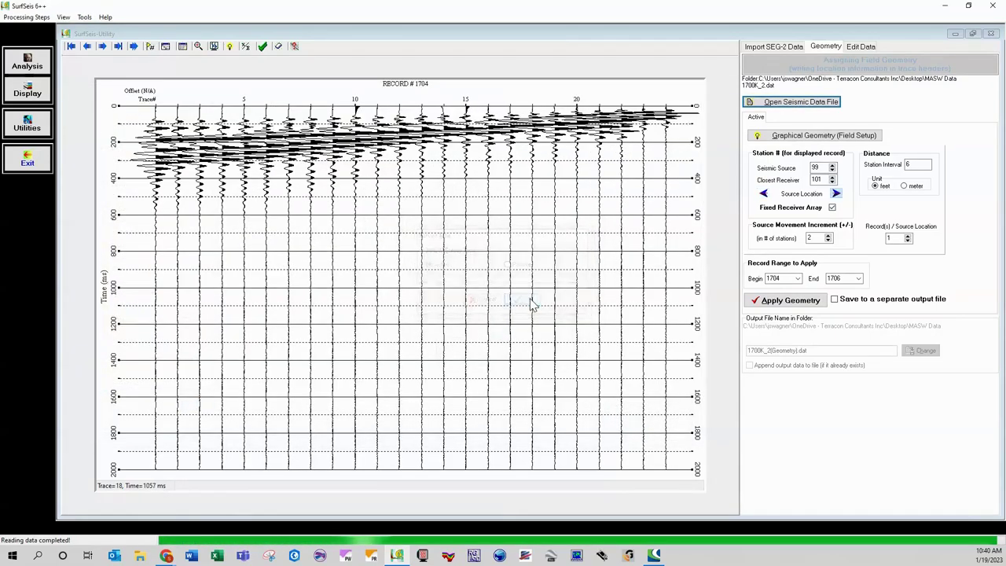
Set the closest receiver station to 124 and accept the 12 ft source distance.
left_click_drag(536, 88, 614, 113)
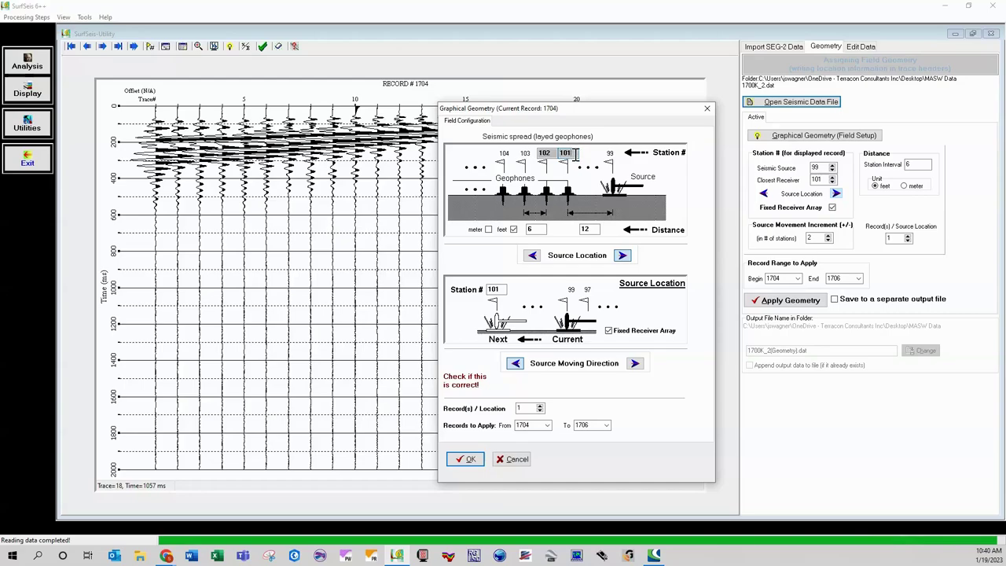
type("124")
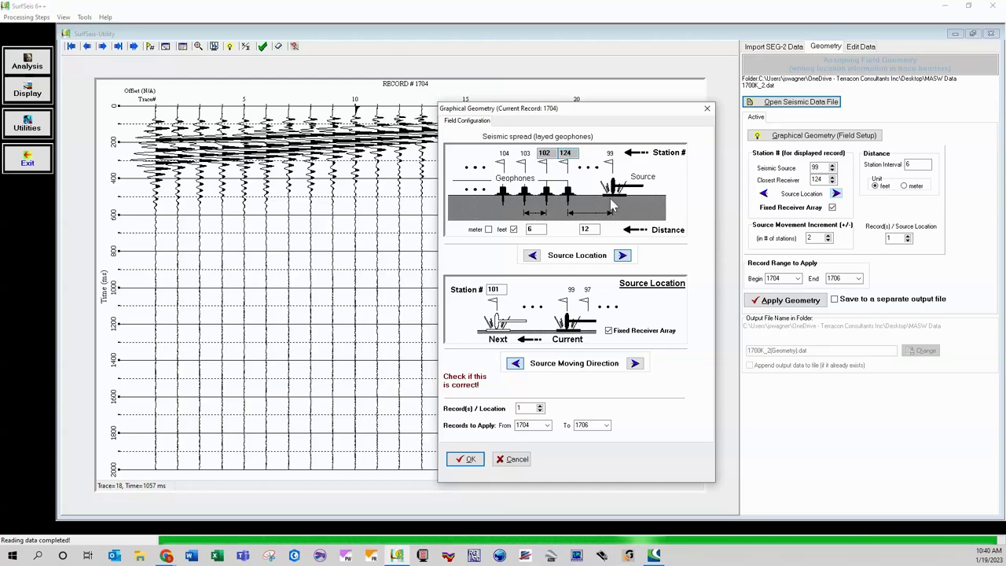
key("Return")
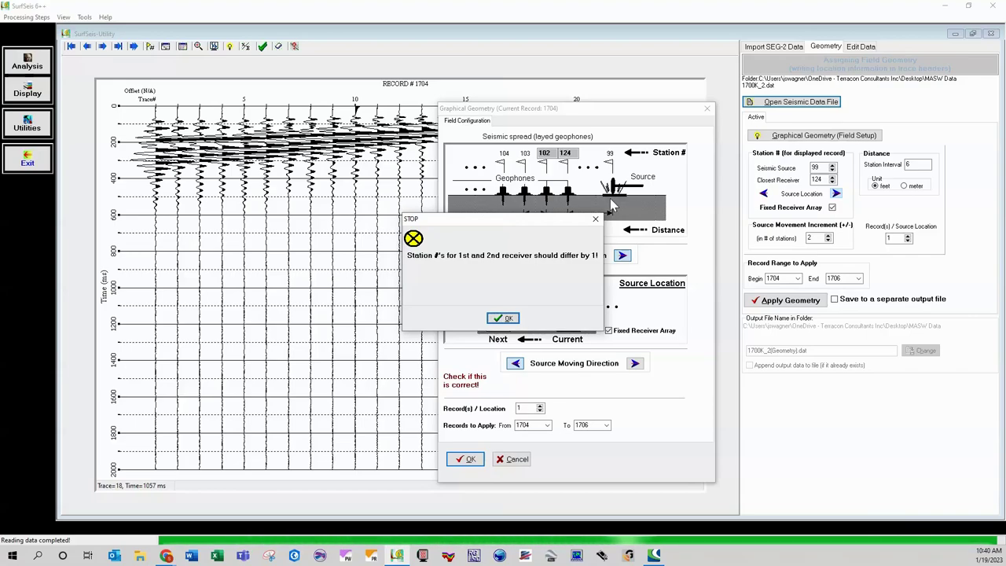
key("Return")
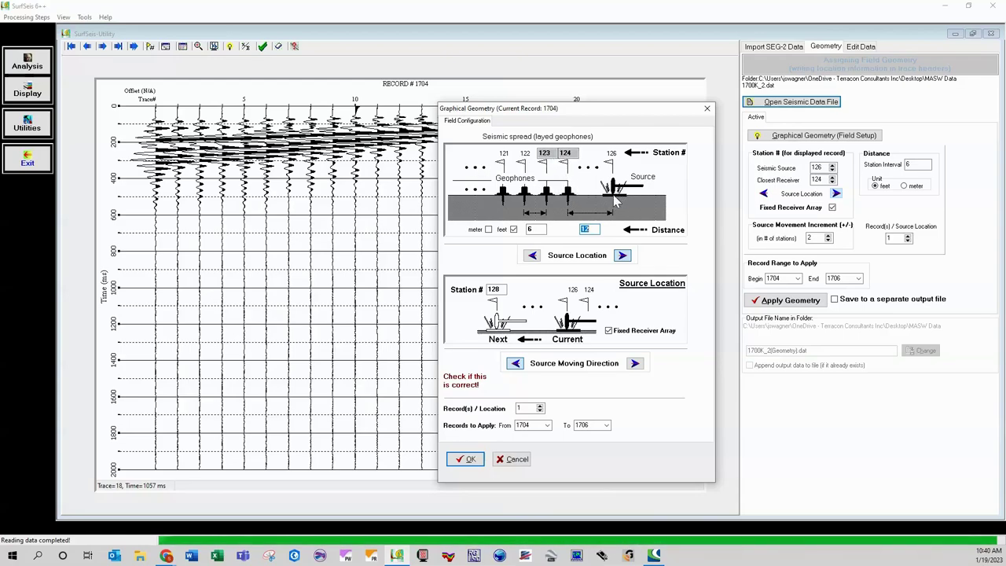
left_click(591, 229)
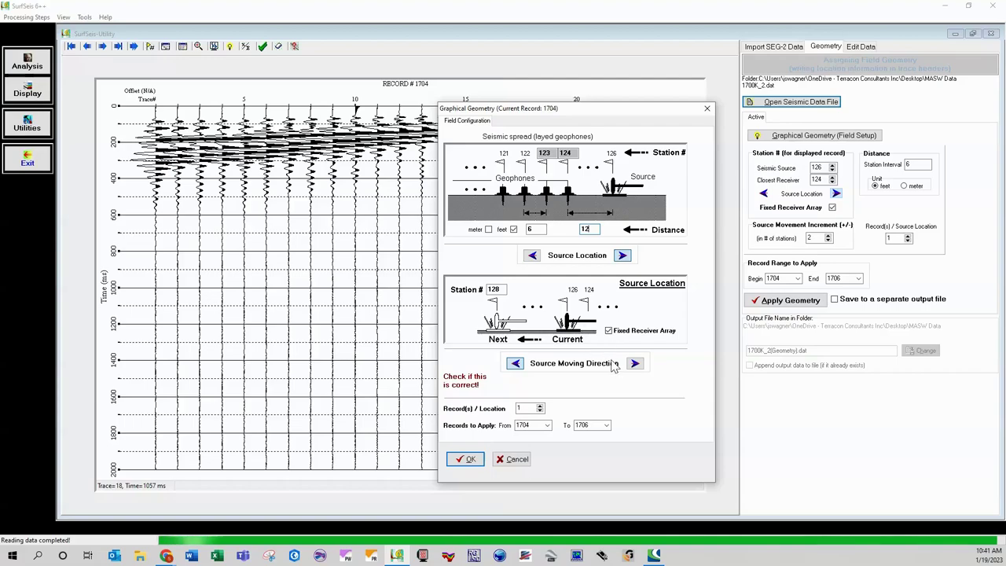
Move the source rightward, starting at record 1704, with one record per location.
left_click(635, 364)
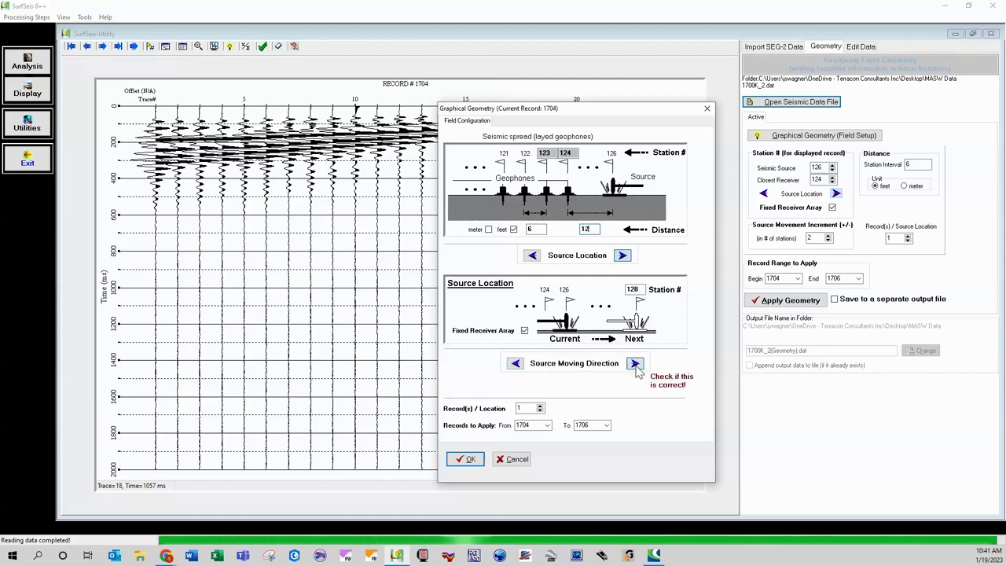
left_click(547, 426)
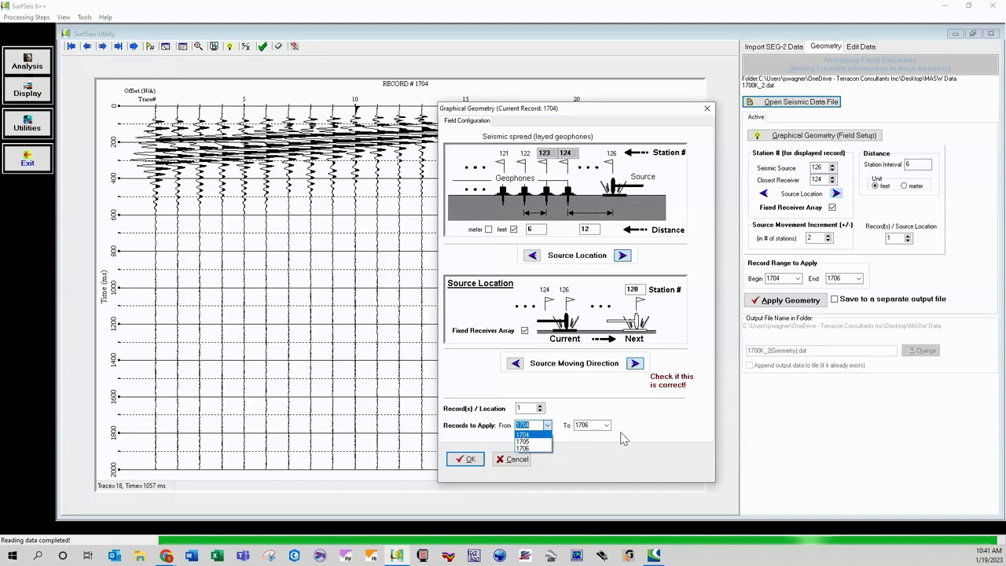
left_click(598, 438)
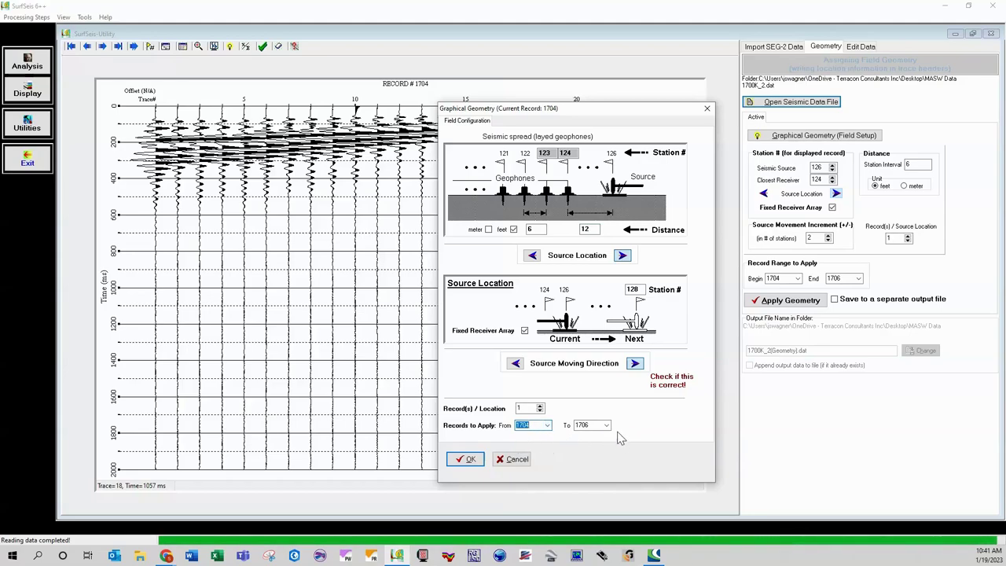
double_click(540, 405)
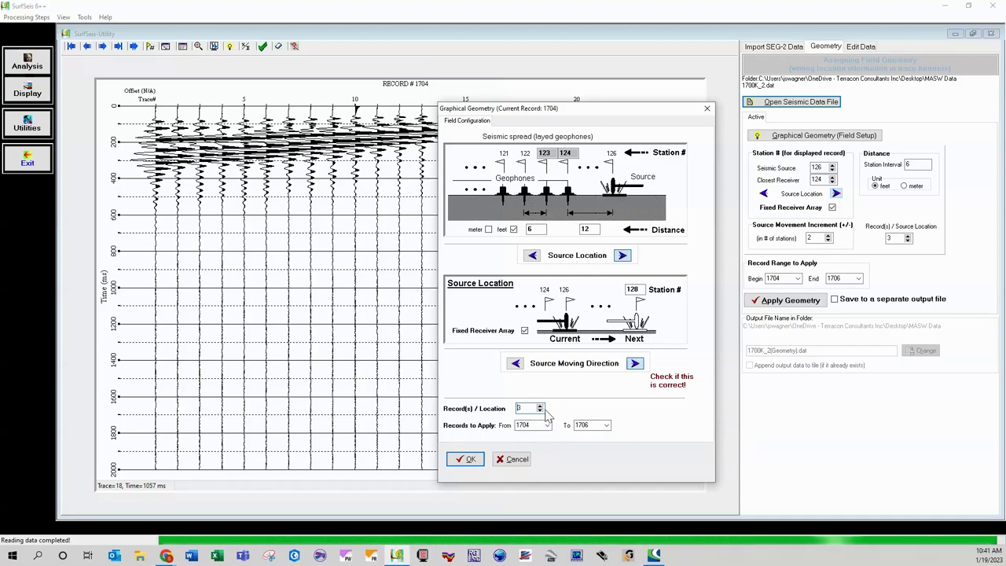
left_click(540, 411)
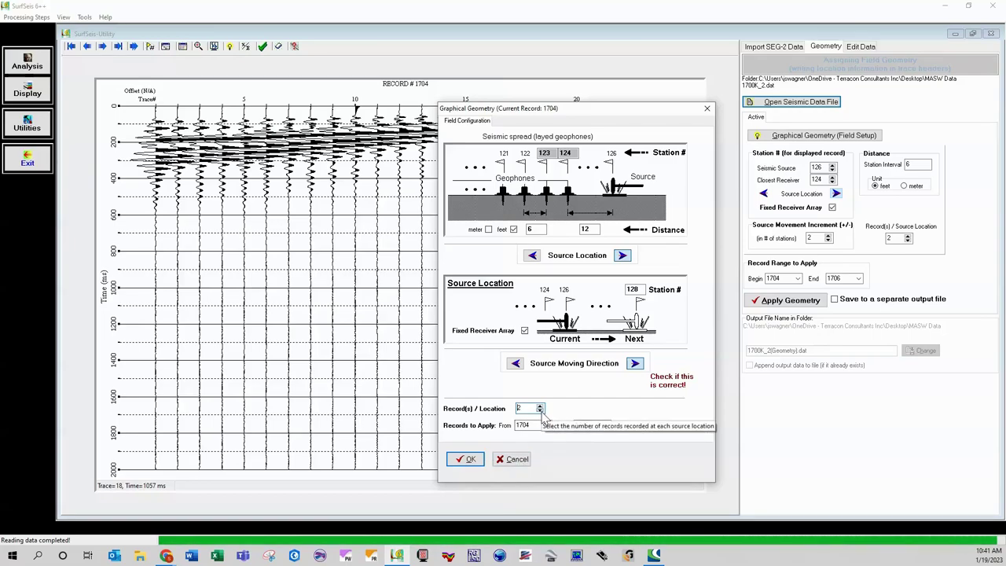
left_click(540, 412)
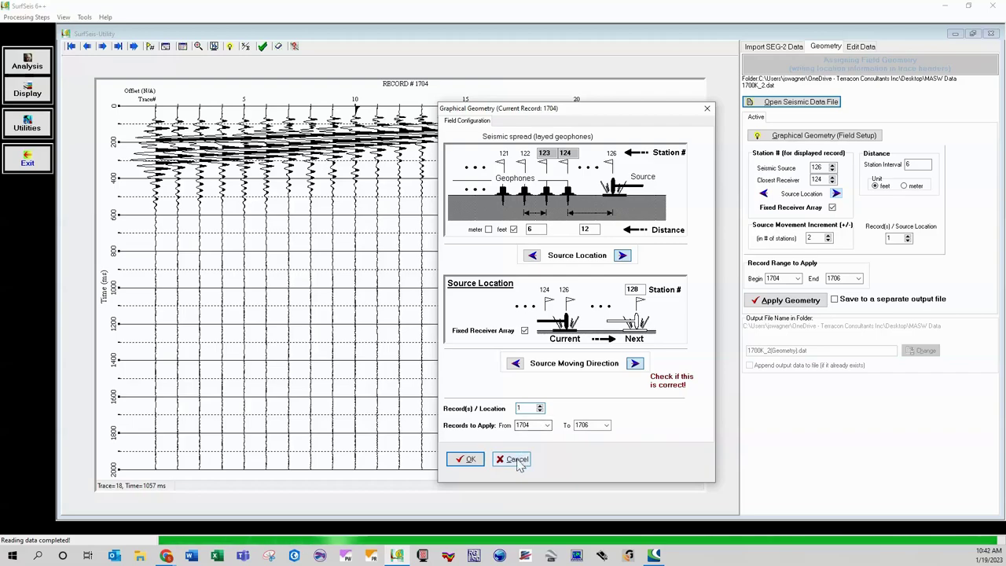
Apply the geometry to records 1704–1706, review the Field Setup table, and close it.
left_click(470, 459)
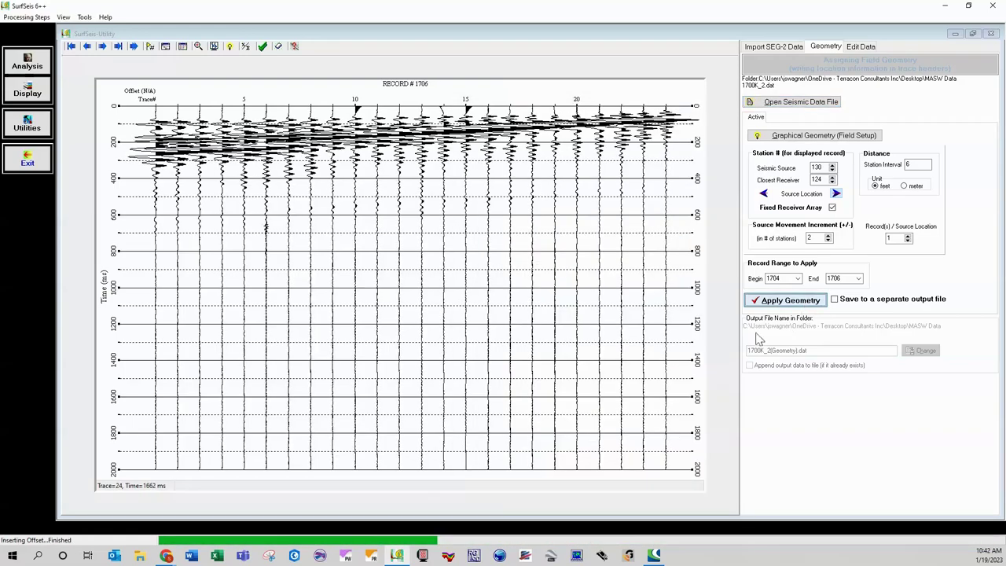
left_click(518, 320)
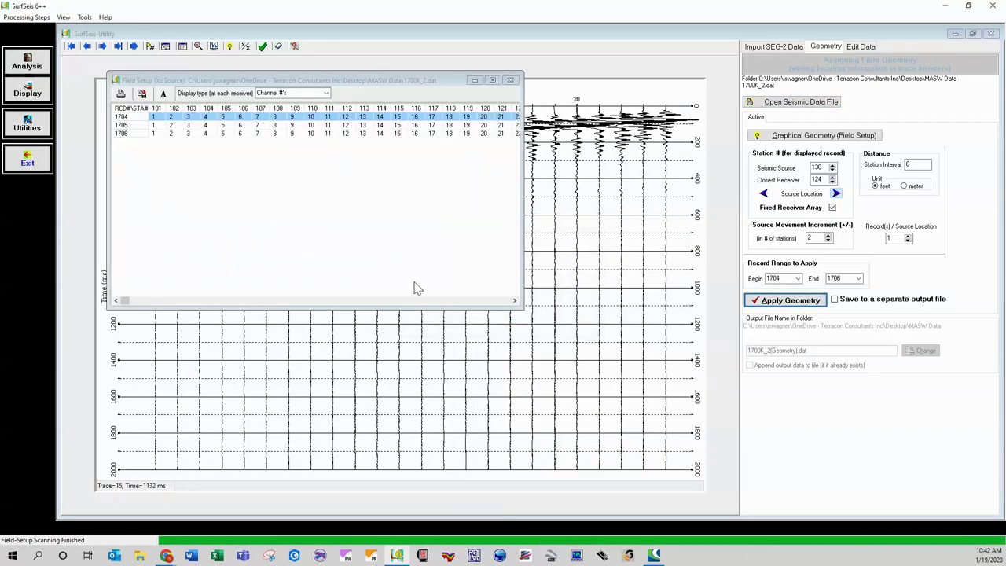
left_click_drag(123, 300, 515, 307)
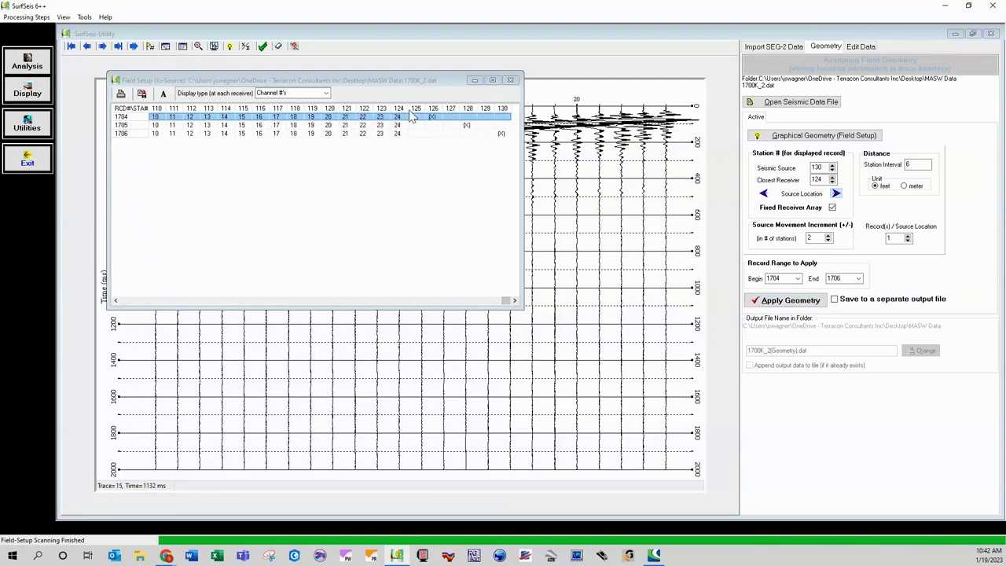
left_click(510, 80)
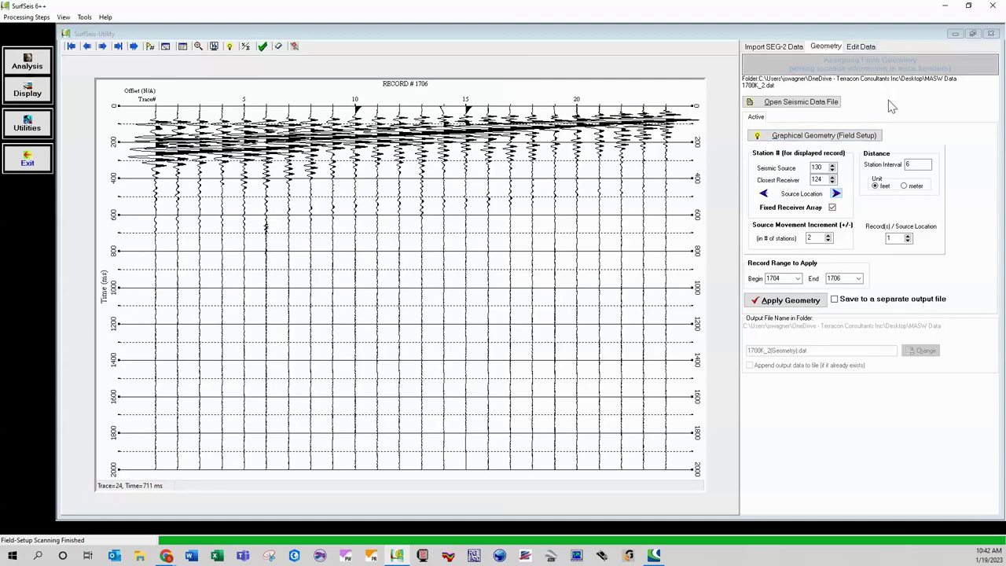
Switch to the Edit Data step showing header, walkaway joining and zero padding options.
left_click(865, 47)
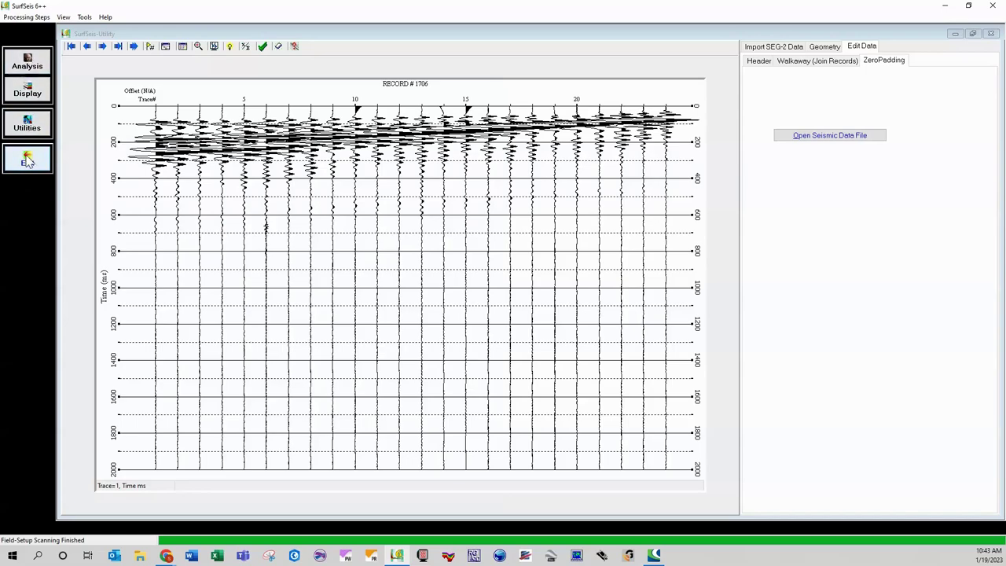
Load 1700K_1.dat into Make Dispersion-Curve Images and accept its Seismic Data Info.
left_click(35, 17)
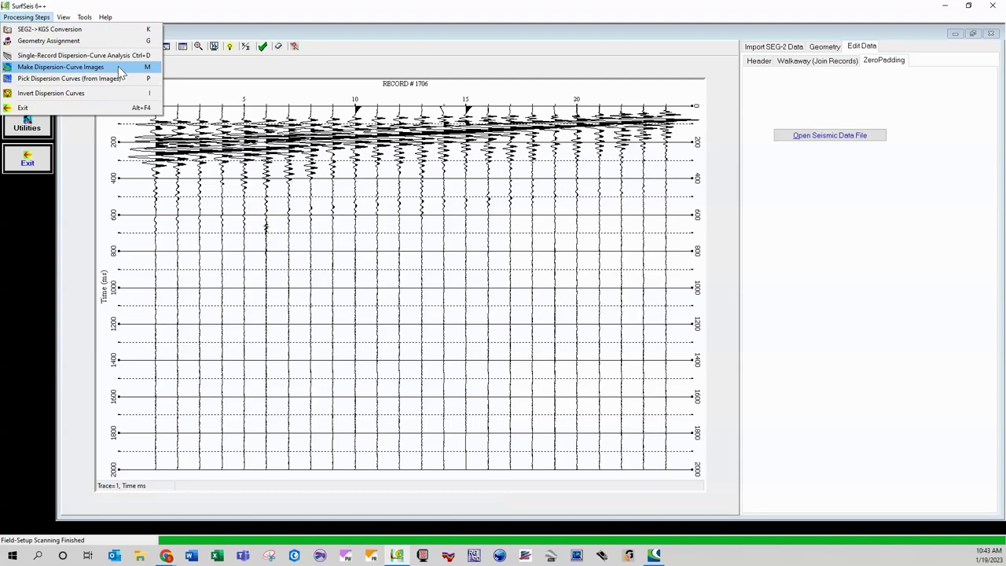
left_click(63, 70)
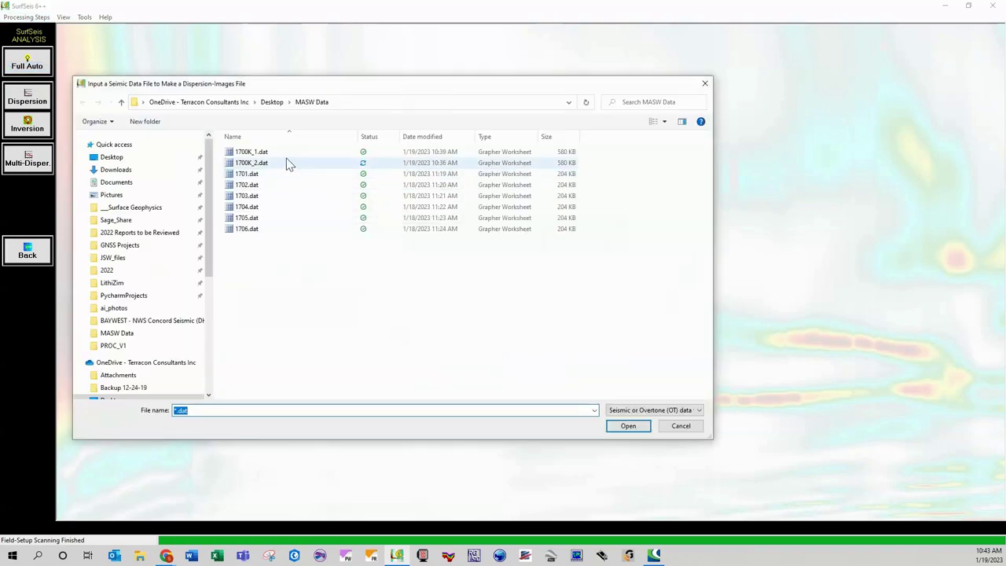
left_click(278, 153)
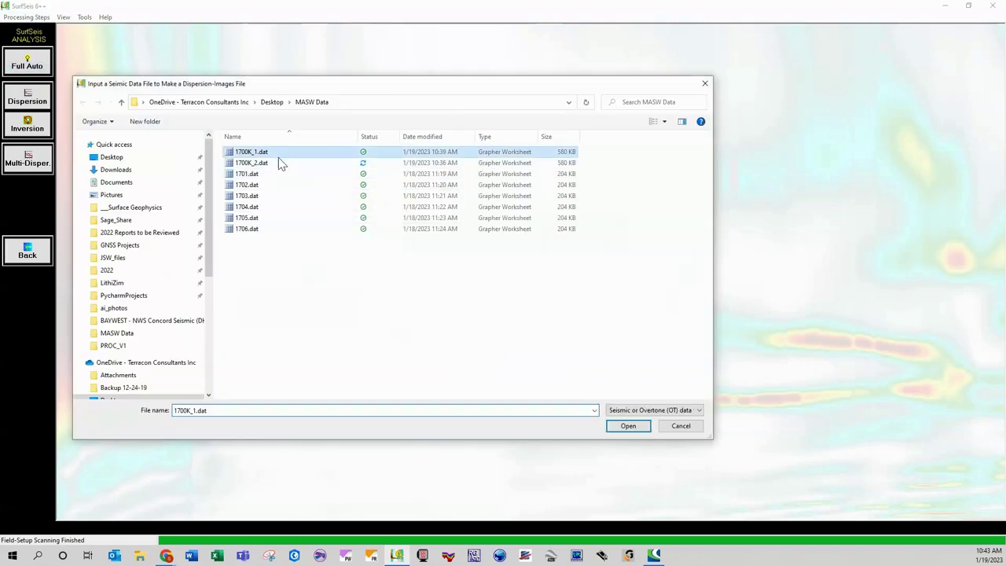
left_click(625, 431)
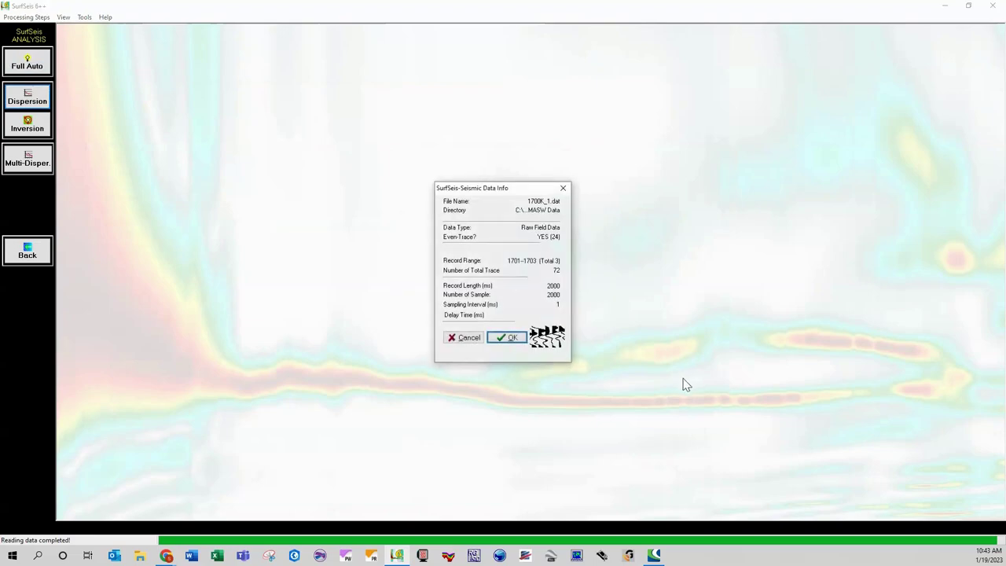
left_click(520, 341)
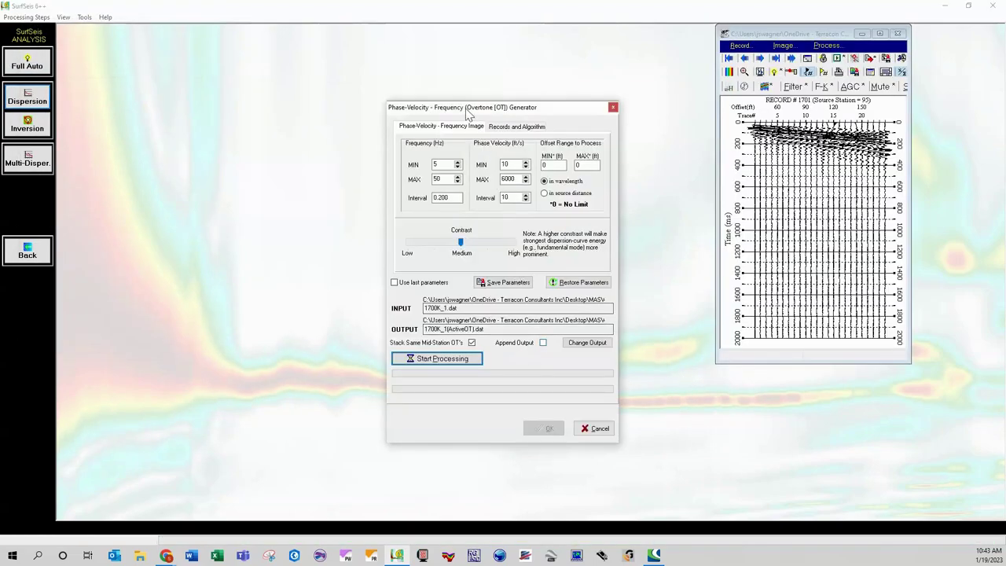
Move the overtone generator, tick 'Use last parameters', then cancel back to the file chooser.
left_click_drag(464, 109, 458, 103)
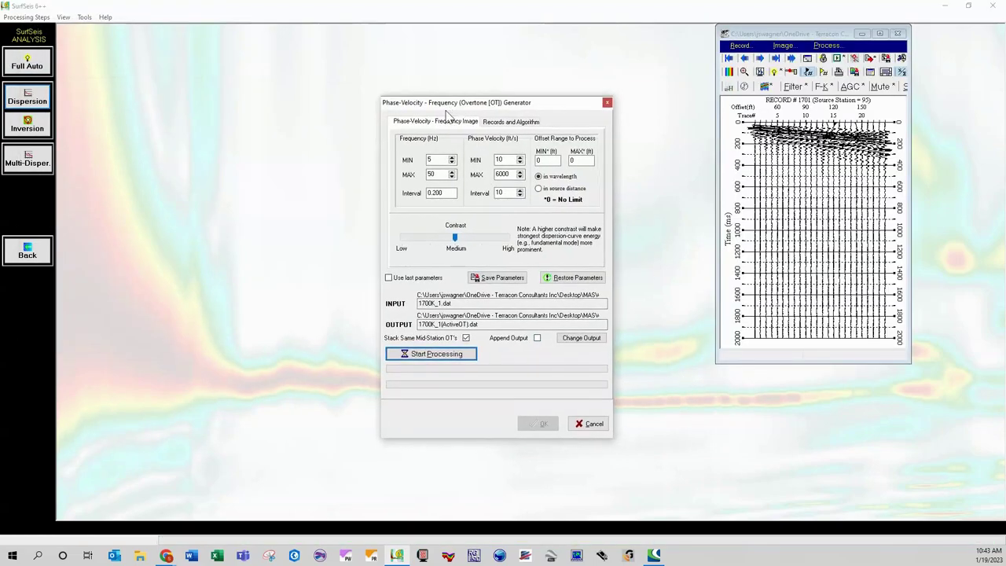
left_click(390, 280)
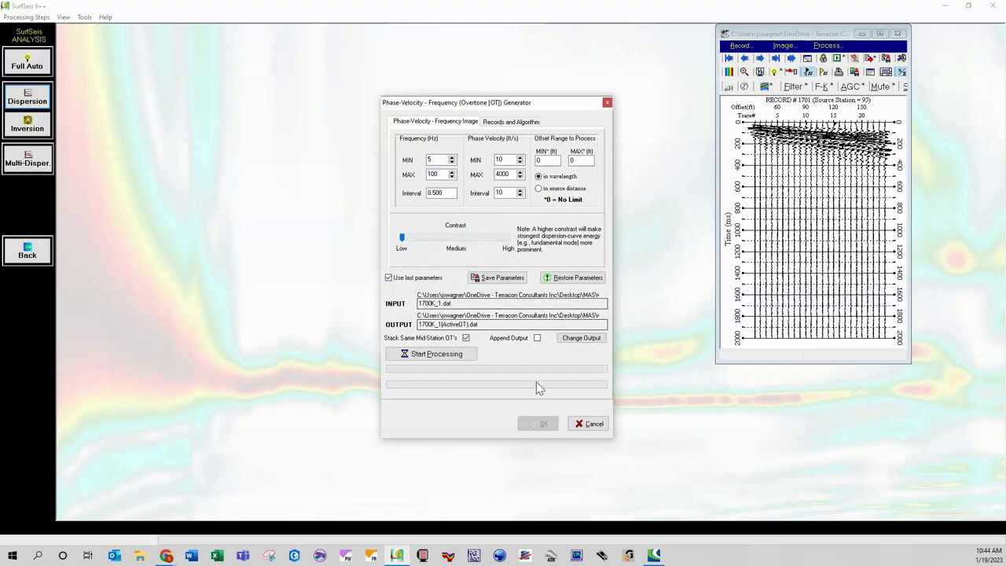
left_click(589, 424)
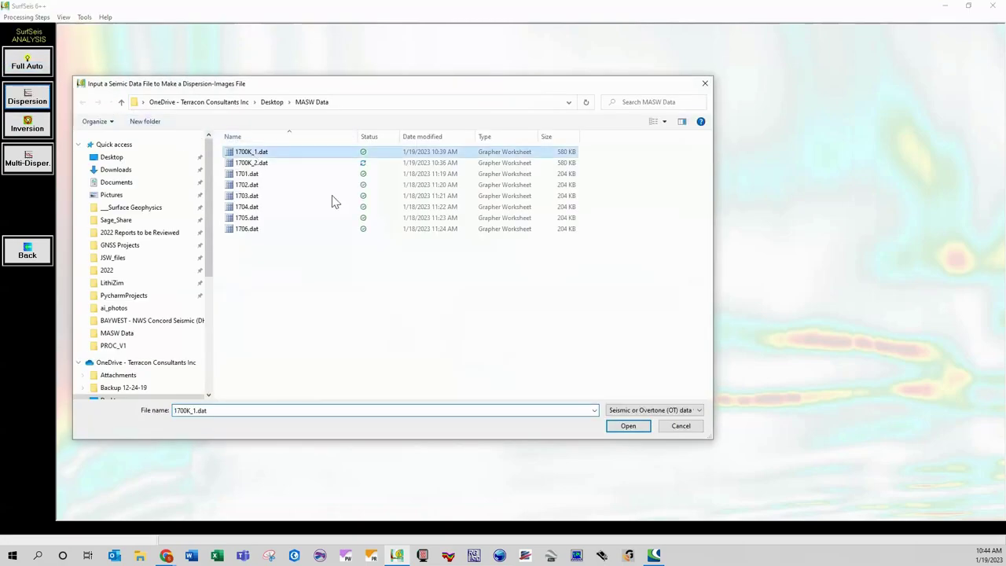
Reload 1700K_1.dat and reuse last parameters: 5–100 Hz, 10–4000 ft/s, low contrast.
left_click(629, 429)
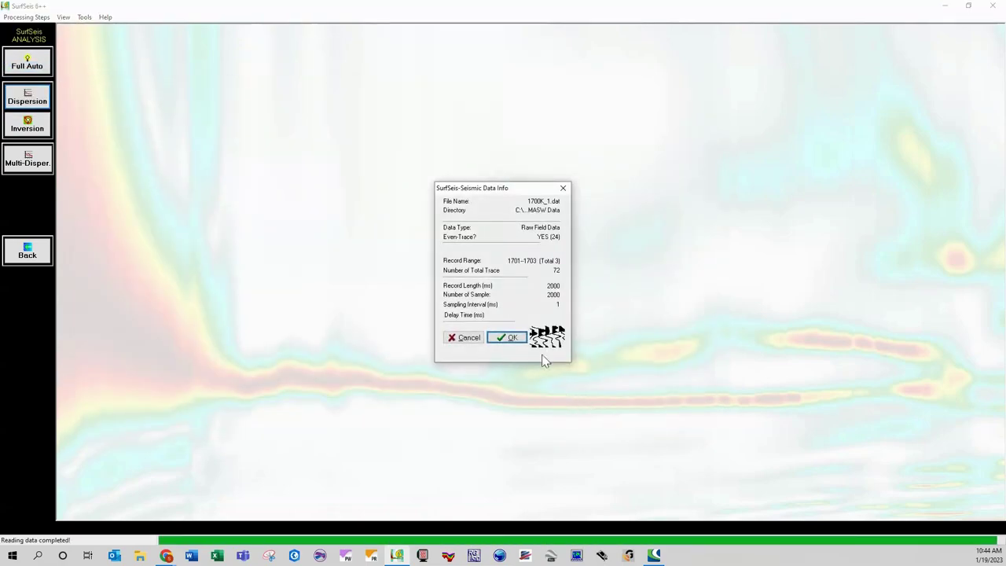
left_click(512, 337)
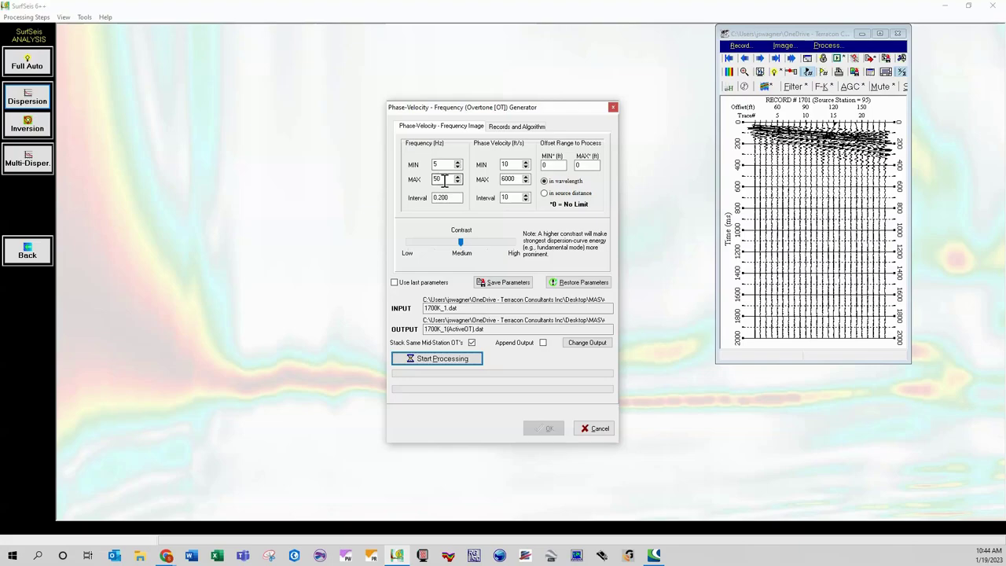
left_click(513, 165)
left_click(417, 283)
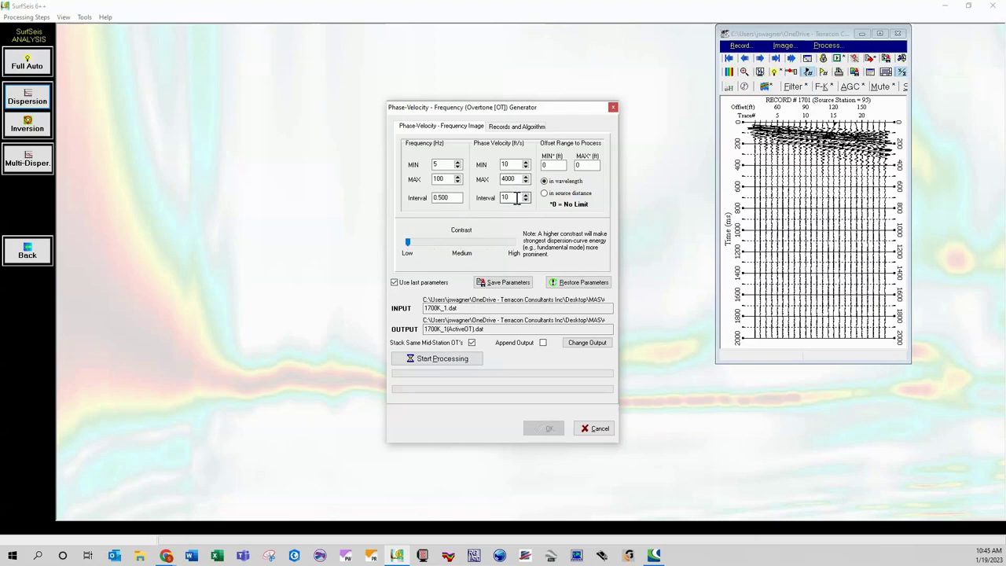
double_click(442, 199)
left_click(459, 200)
left_click(472, 343)
left_click(472, 342)
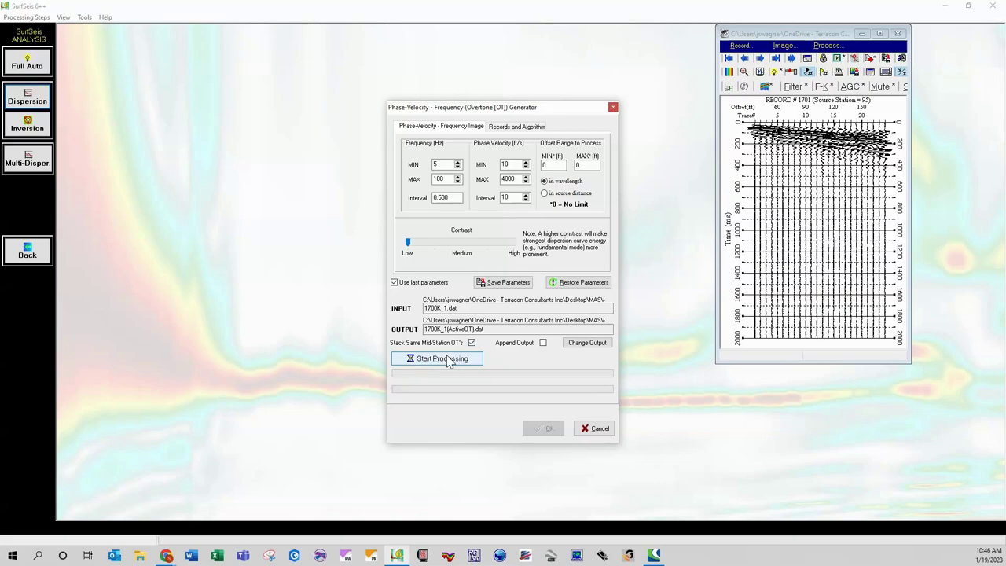
Generate 1700K_1(ActiveOT).dat, then load 1700K_2.dat into the overtone generator.
left_click(445, 363)
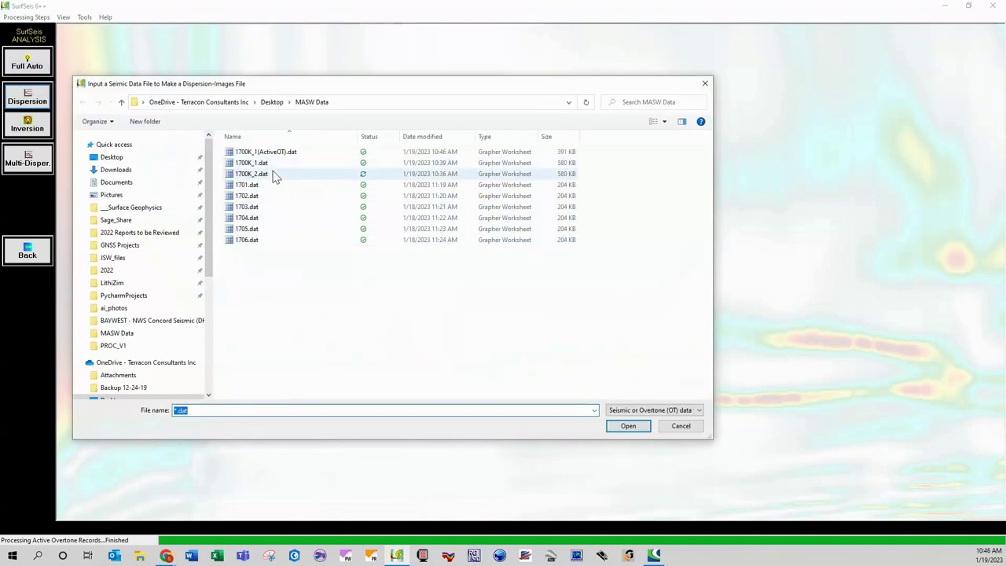
left_click(277, 174)
left_click(629, 426)
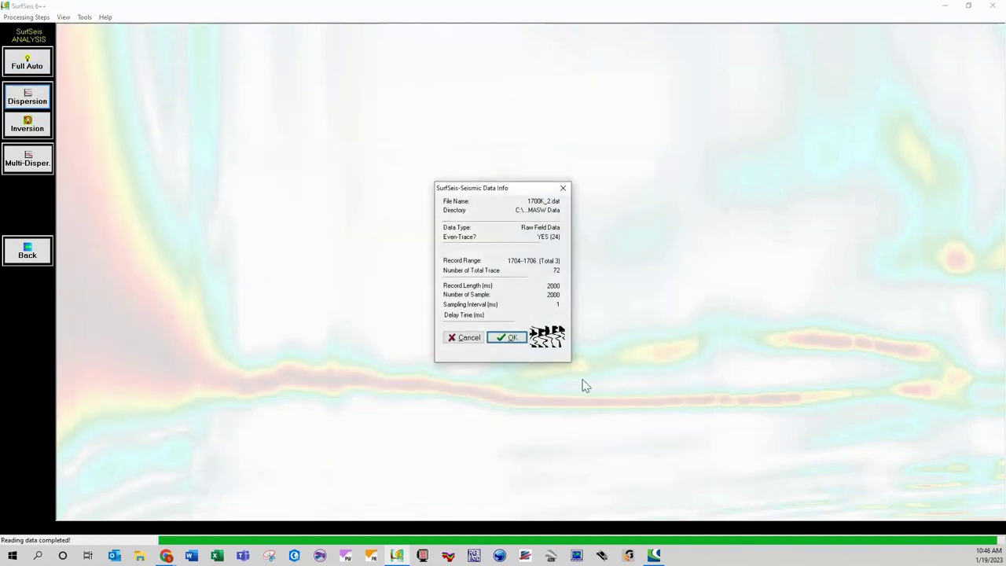
left_click(508, 342)
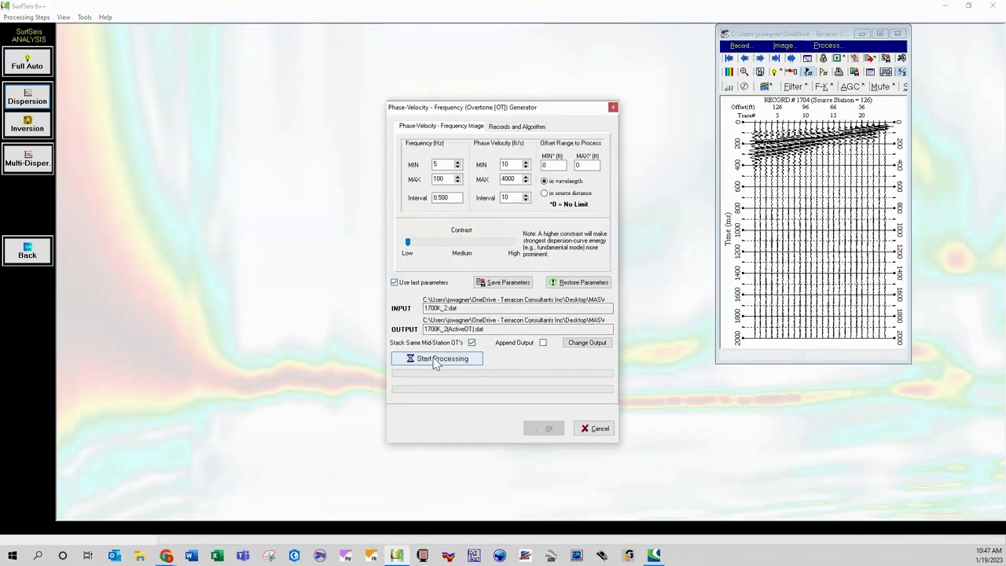
Keep the Approximate algorithm for records 1704–1706 and generate 1700K_2(ActiveOT).dat.
left_click(520, 132)
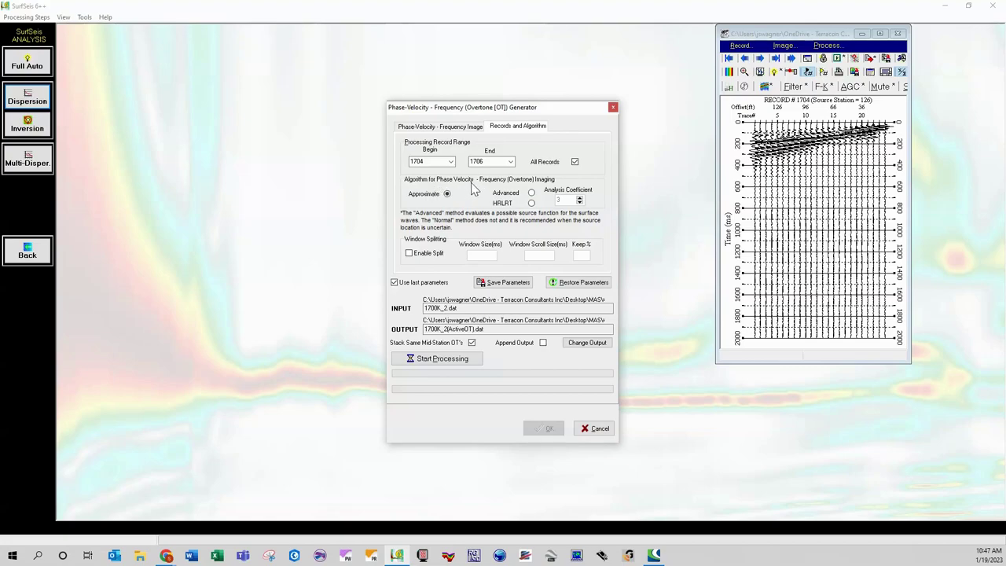
left_click(531, 203)
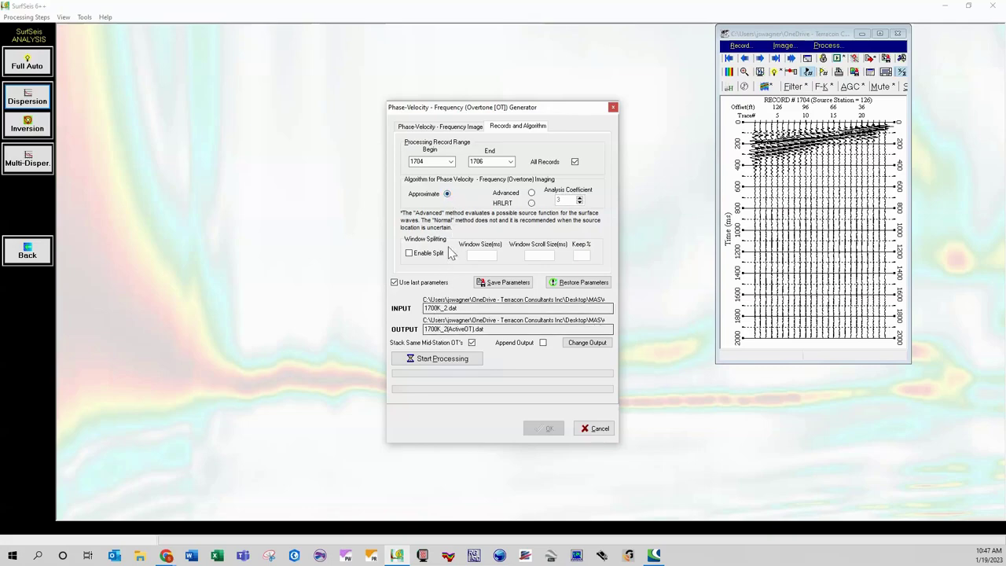
left_click(447, 195)
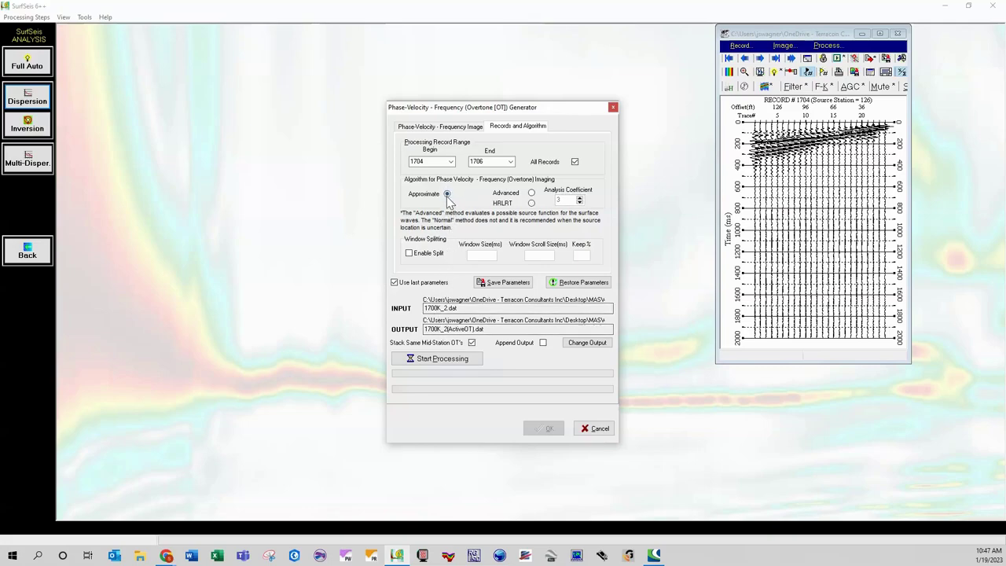
left_click(474, 368)
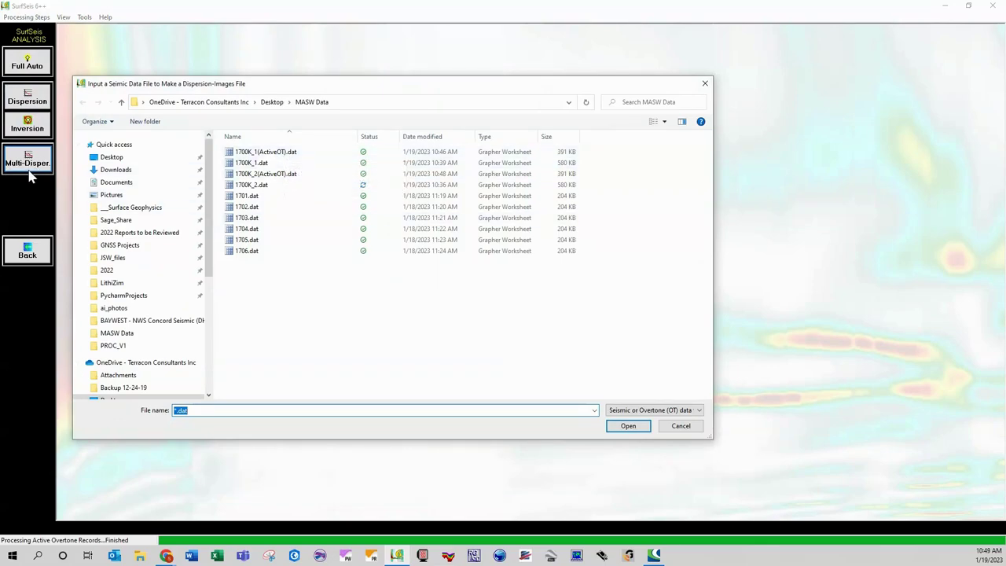
Open 1700K_1(ActiveOT).dat for picking, briefly viewing the reference dispersion JPG in Photos.
left_click(313, 152)
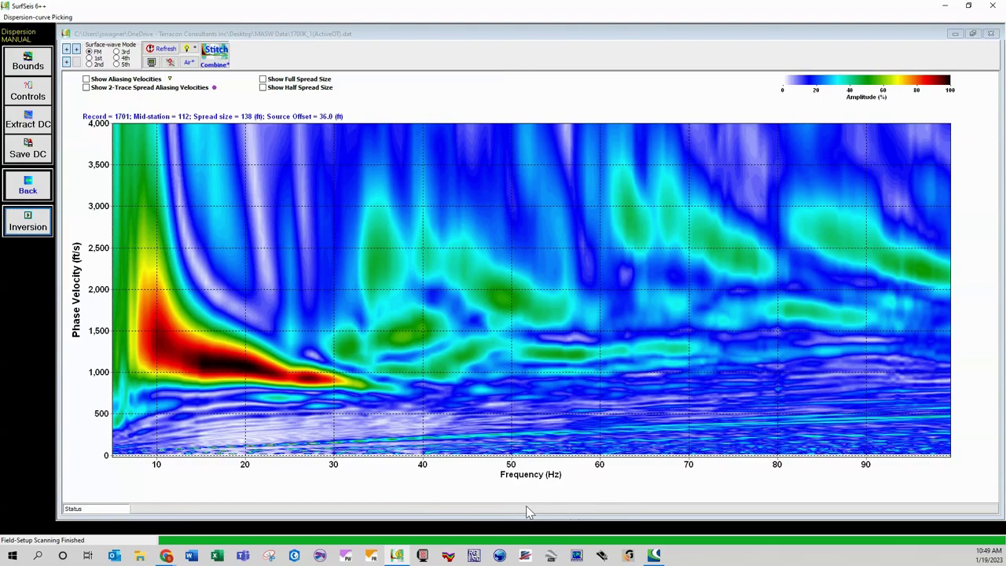
left_click(141, 556)
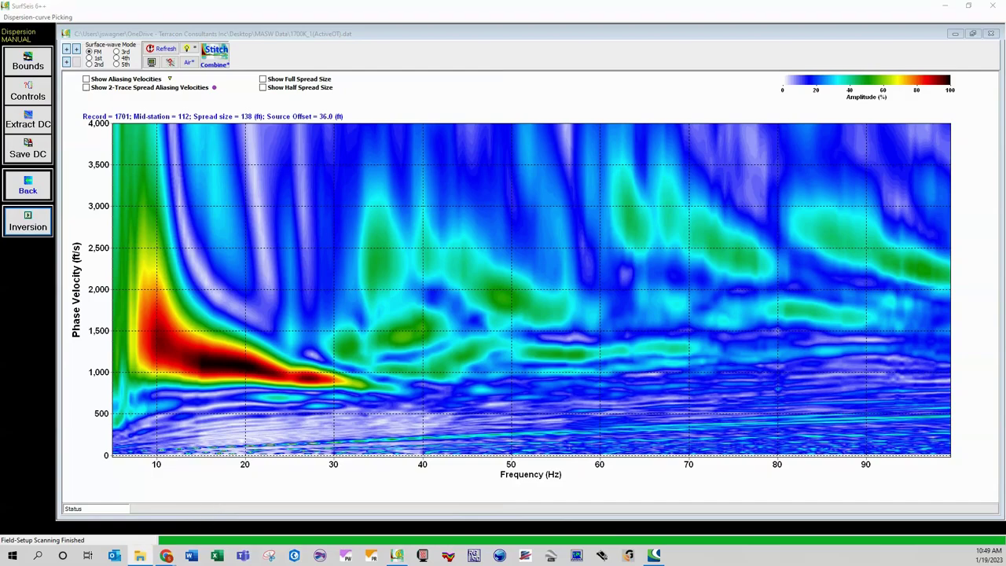
left_click_drag(0, 285, 0, 236)
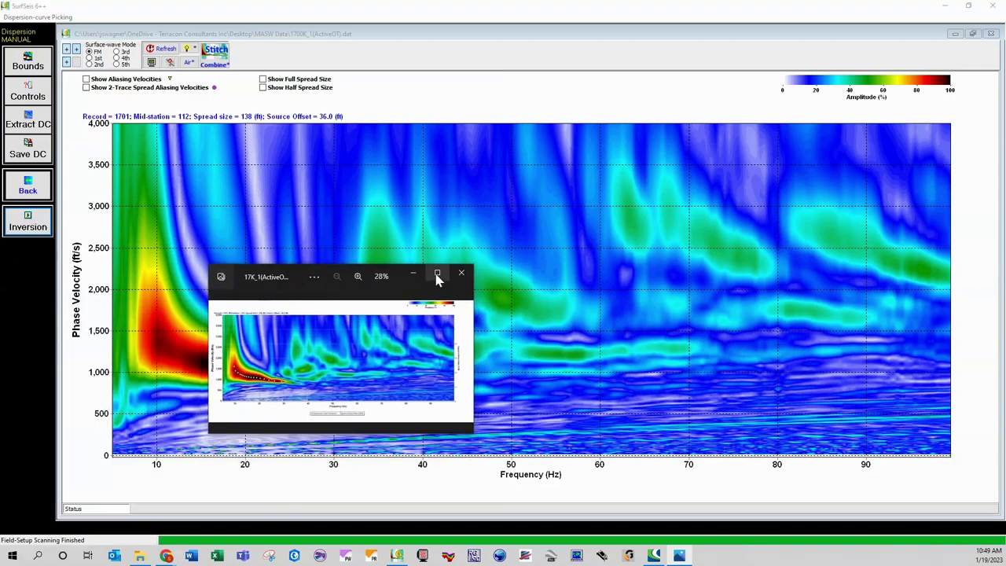
left_click(438, 276)
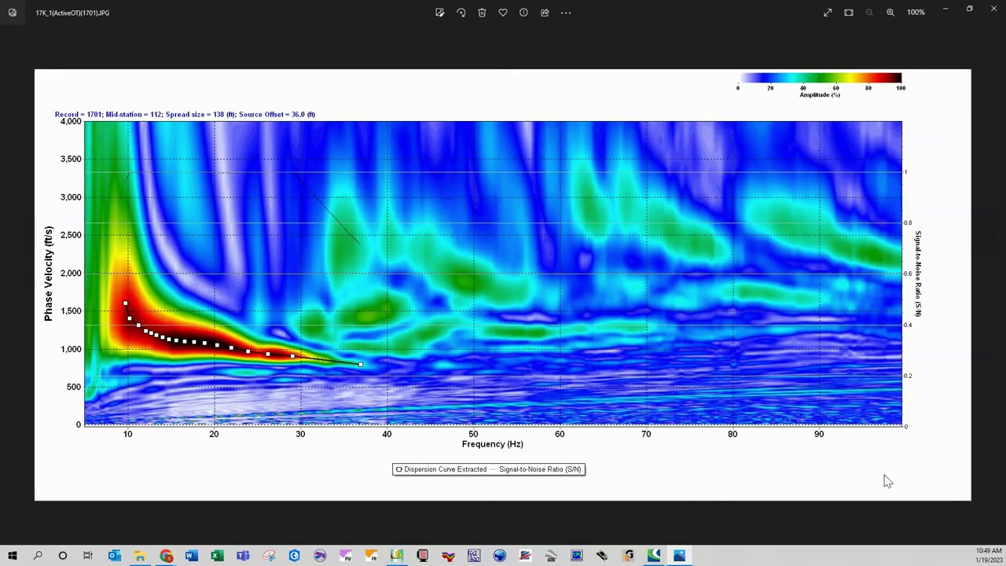
left_click(995, 8)
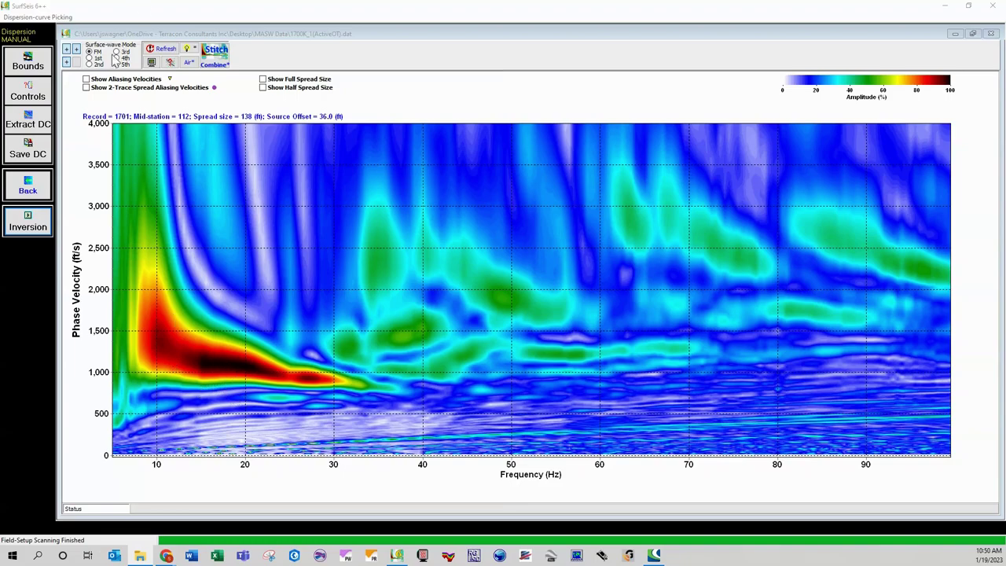
Draw the 1128 ft/s air-wave velocity line and try the aliasing velocity limits.
left_click(189, 65)
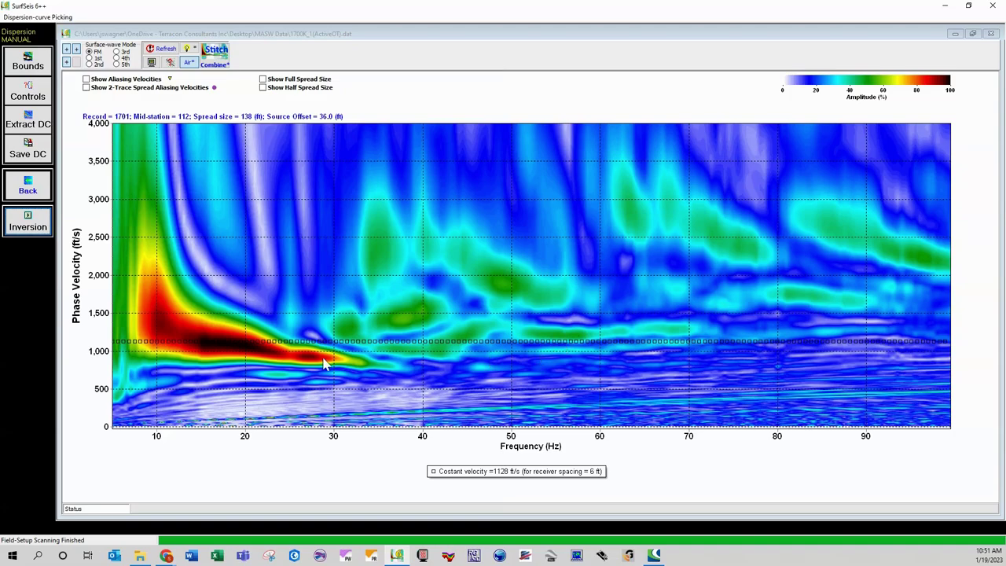
left_click(190, 63)
left_click(86, 79)
Toggle the full and half spread-size guide lines on and back off.
left_click(264, 79)
left_click(263, 88)
left_click(263, 88)
left_click(264, 80)
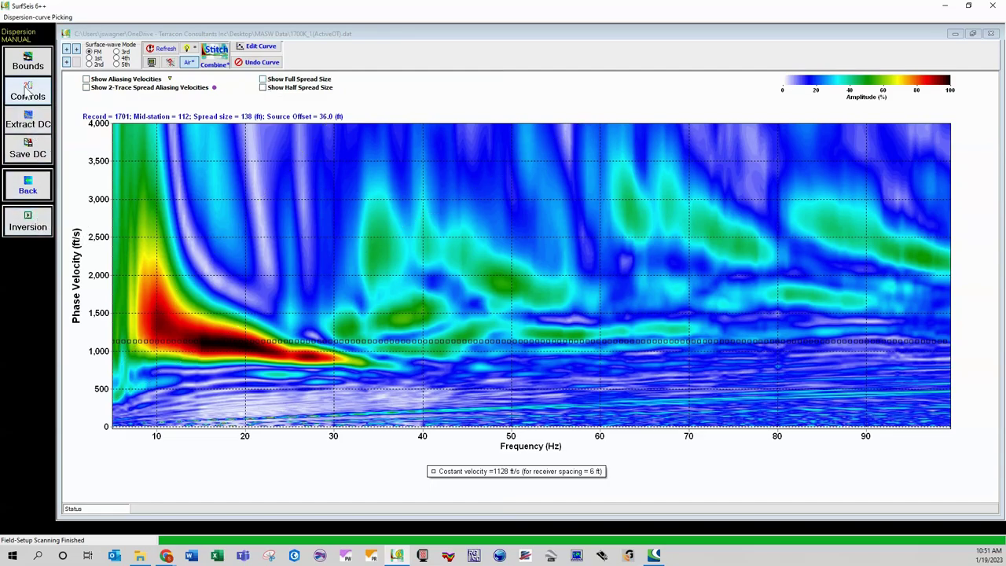
Dismiss the marked-curve warning and reopen record 1701 via Multi-Disper., continuing the previous session.
left_click(28, 70)
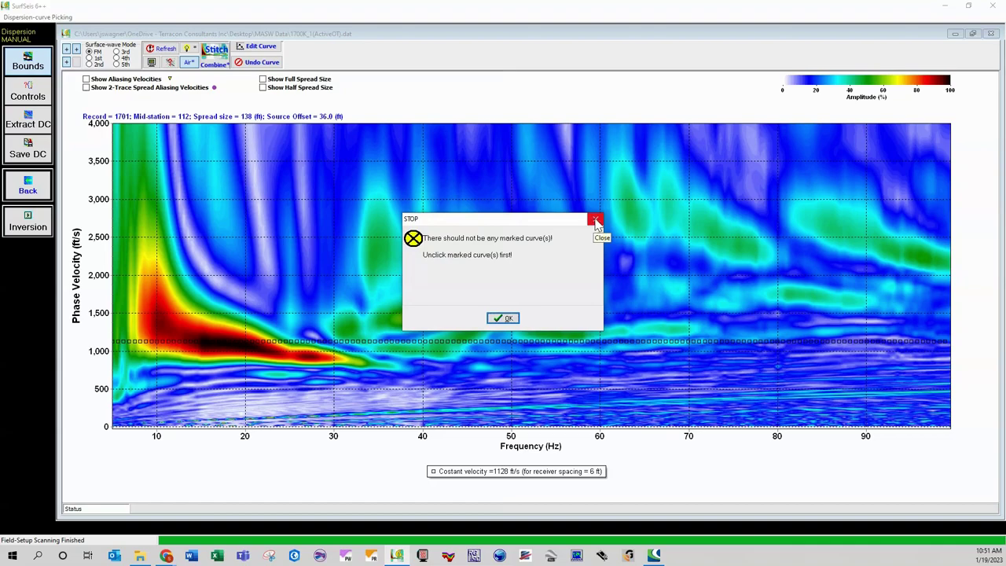
left_click(598, 220)
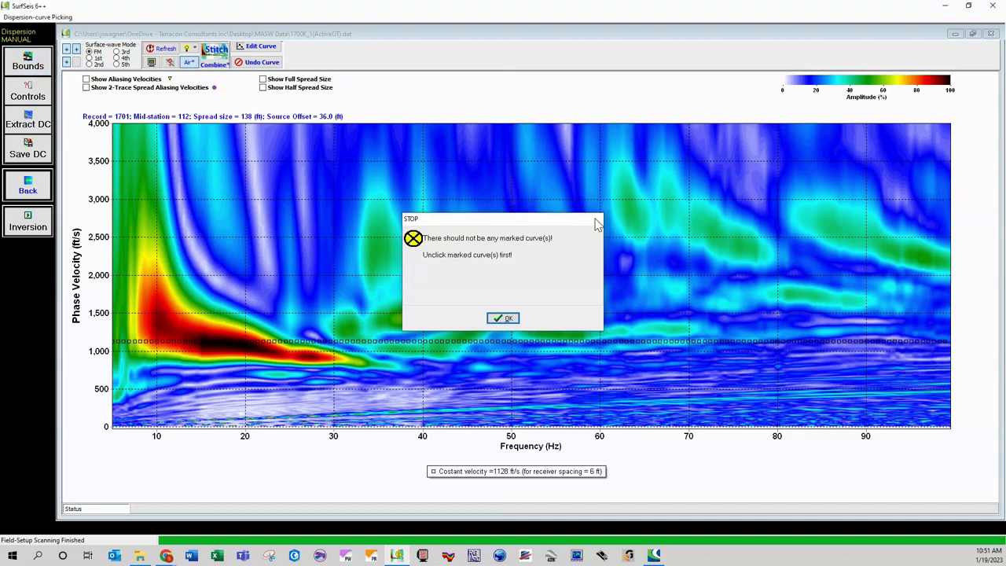
left_click(27, 186)
left_click(37, 165)
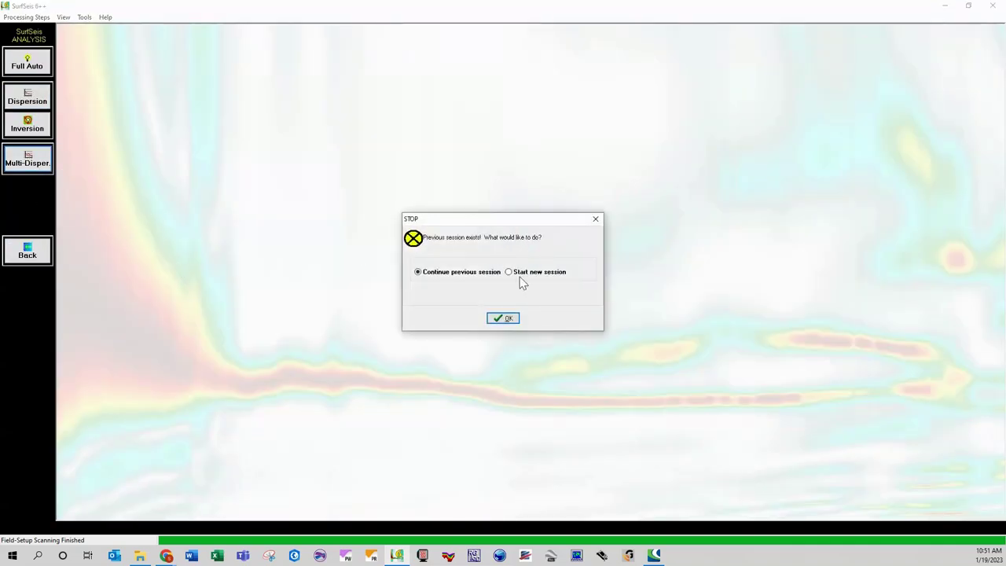
left_click(503, 319)
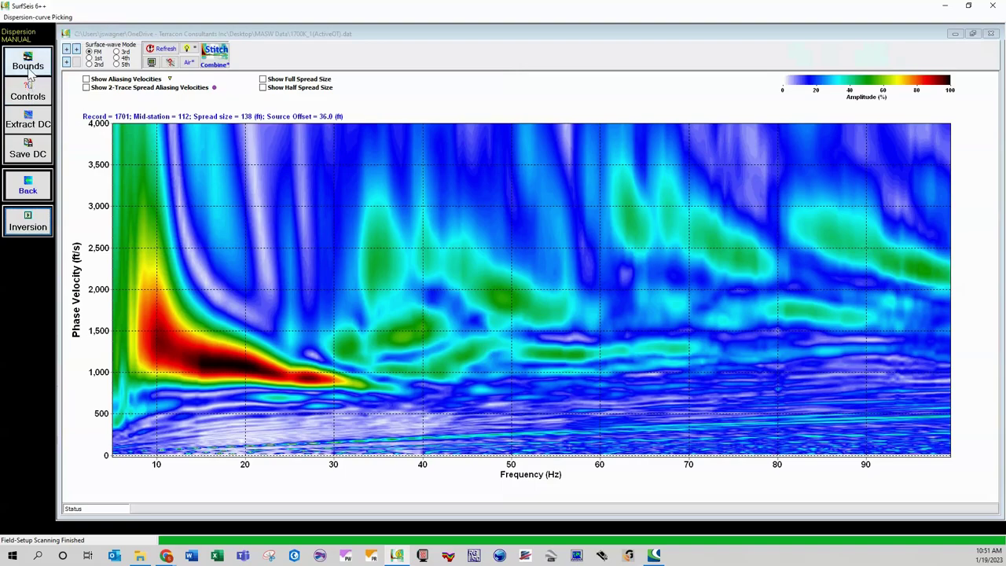
Start bound picking with the previous settings, check a point near 10 Hz, then clear picks.
left_click(29, 67)
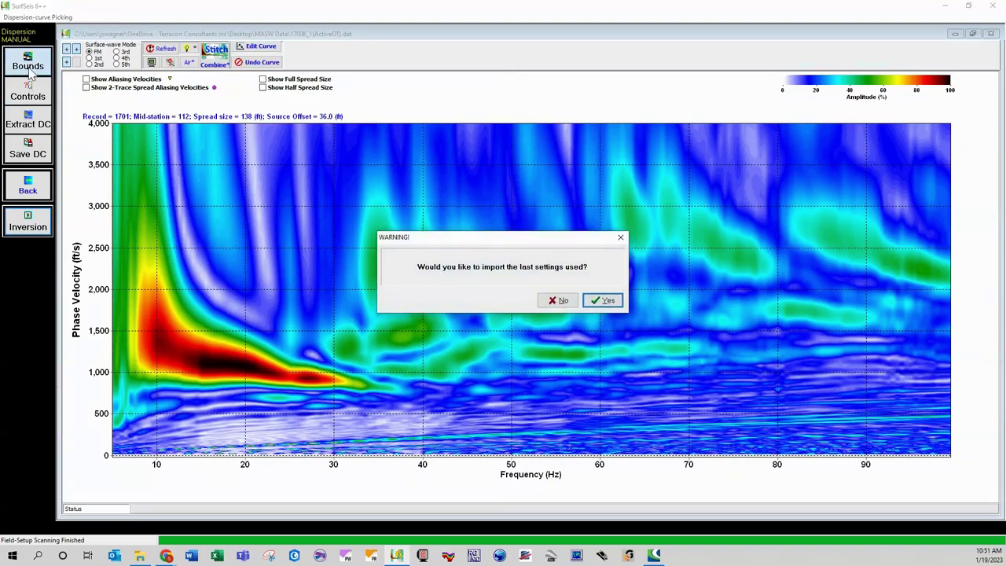
left_click(607, 301)
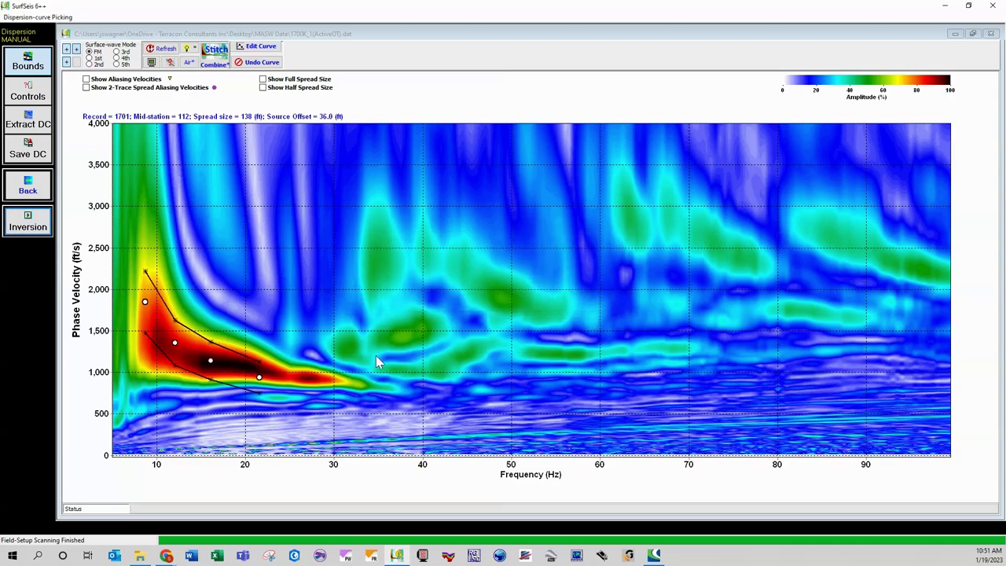
left_click(130, 264)
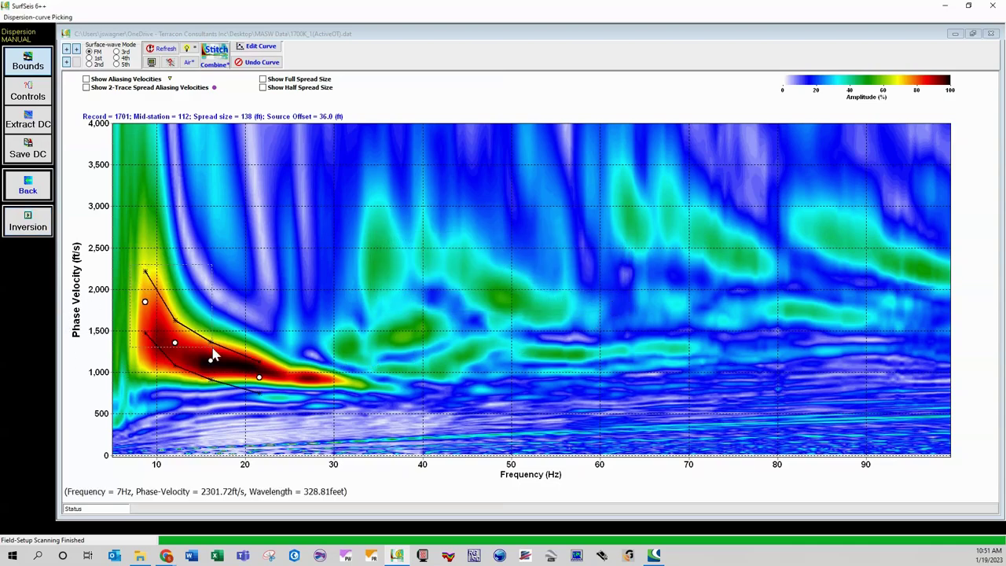
right_click(356, 425)
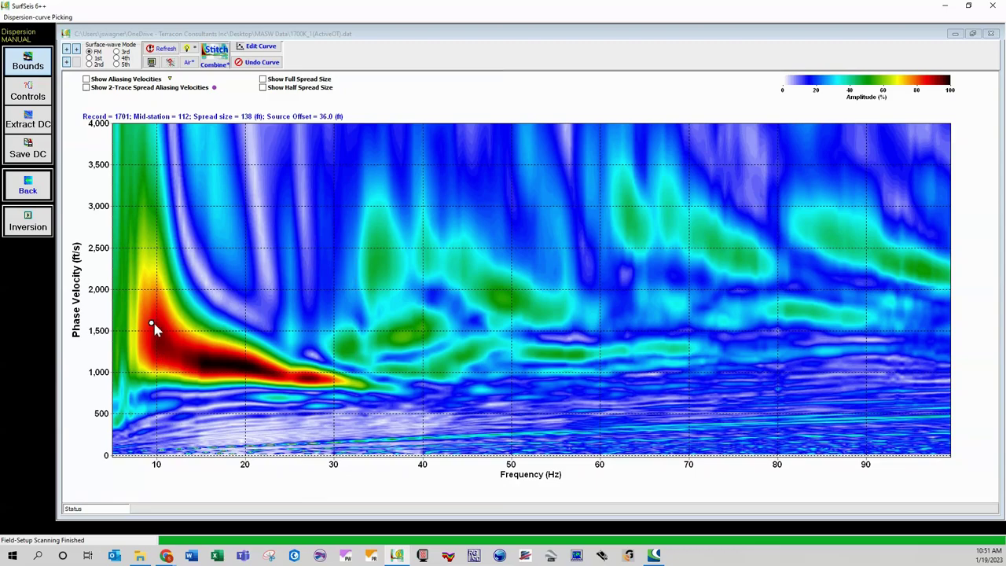
Pick the dispersion band at about 14, 20, 25 and 36 Hz, redoing picks beyond 20 Hz.
left_click(188, 358)
left_click(243, 368)
left_click(289, 379)
left_click(367, 386)
left_click(397, 391)
mouse_move(292, 380)
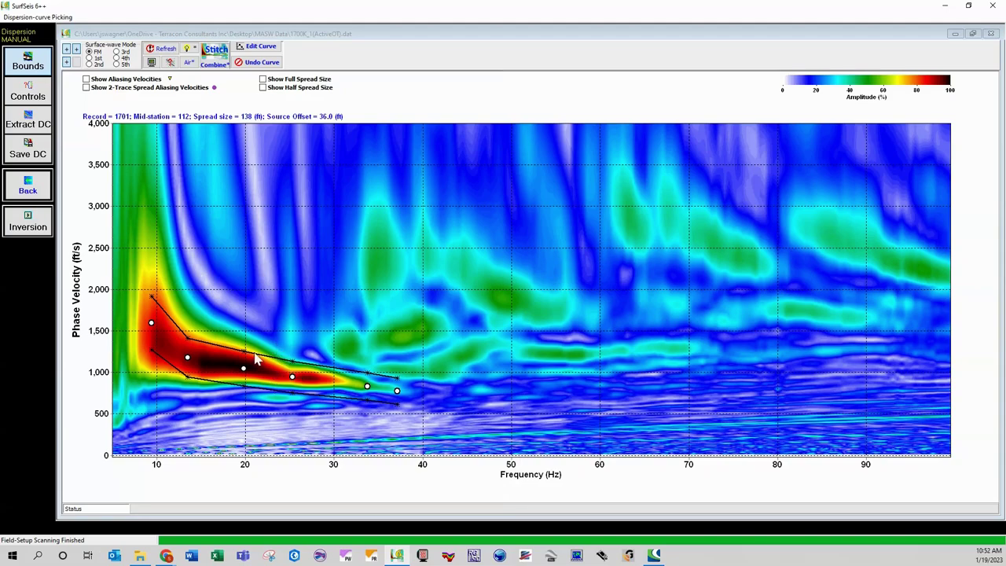
left_click(278, 366)
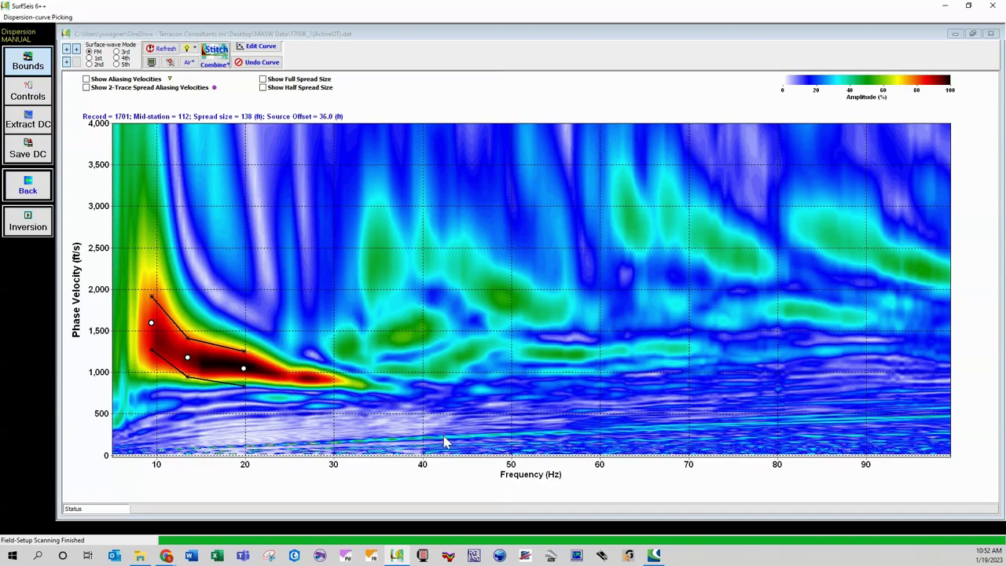
left_click(290, 378)
left_click(392, 389)
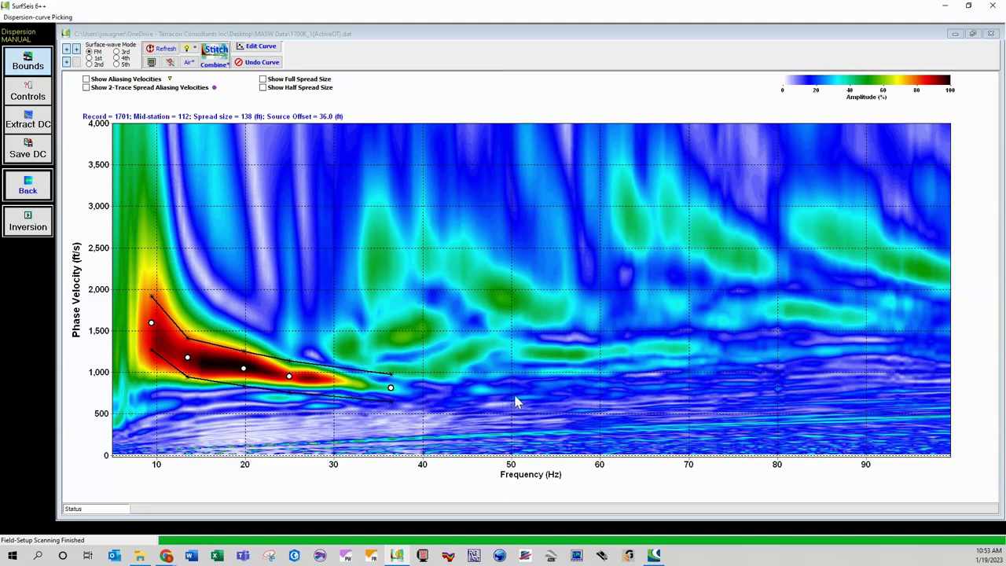
left_click(571, 393)
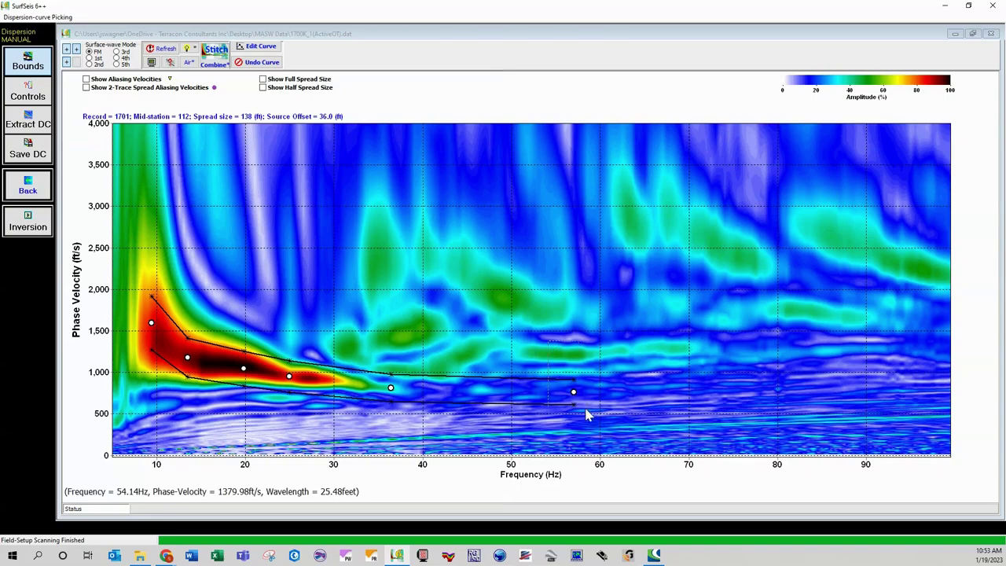
right_click(590, 435)
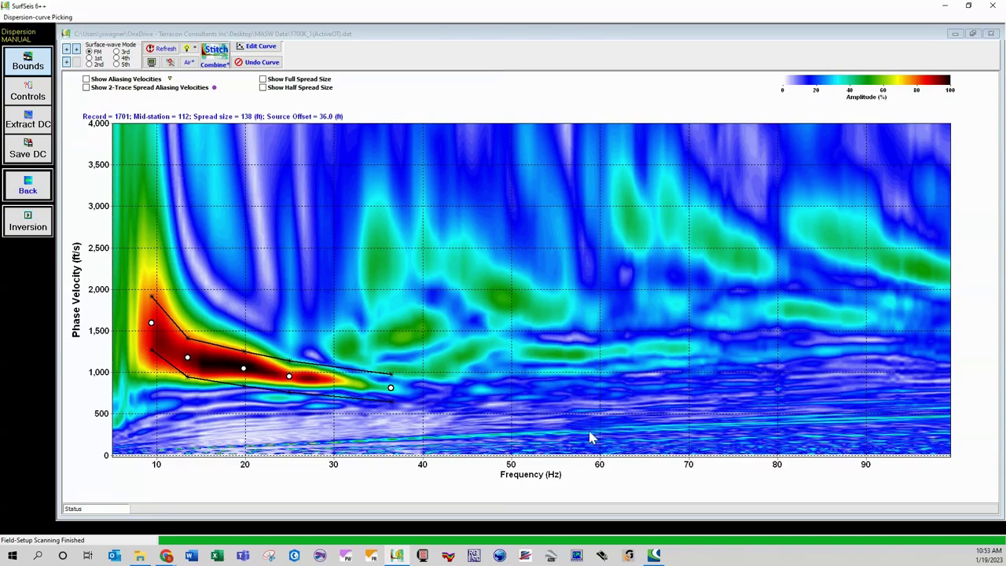
left_click(392, 389)
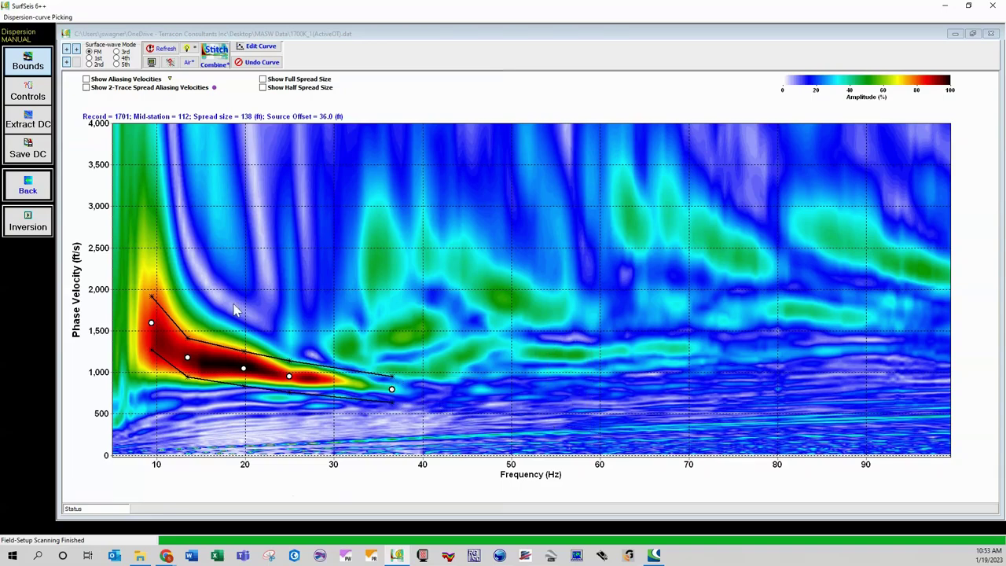
Restore last extraction settings (20 points, 9% smoothing) and extract record 1701's dispersion curve.
left_click(30, 96)
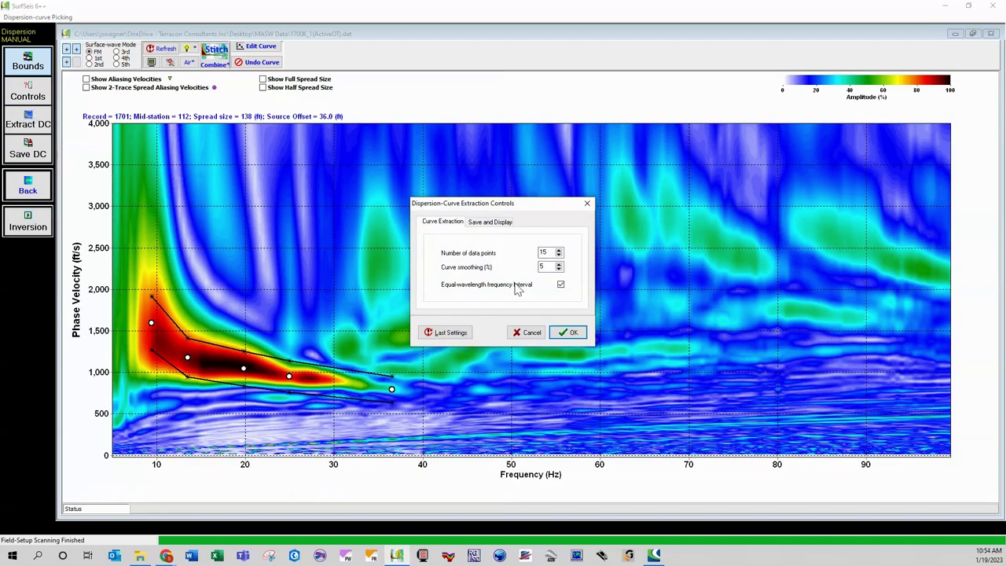
left_click(462, 334)
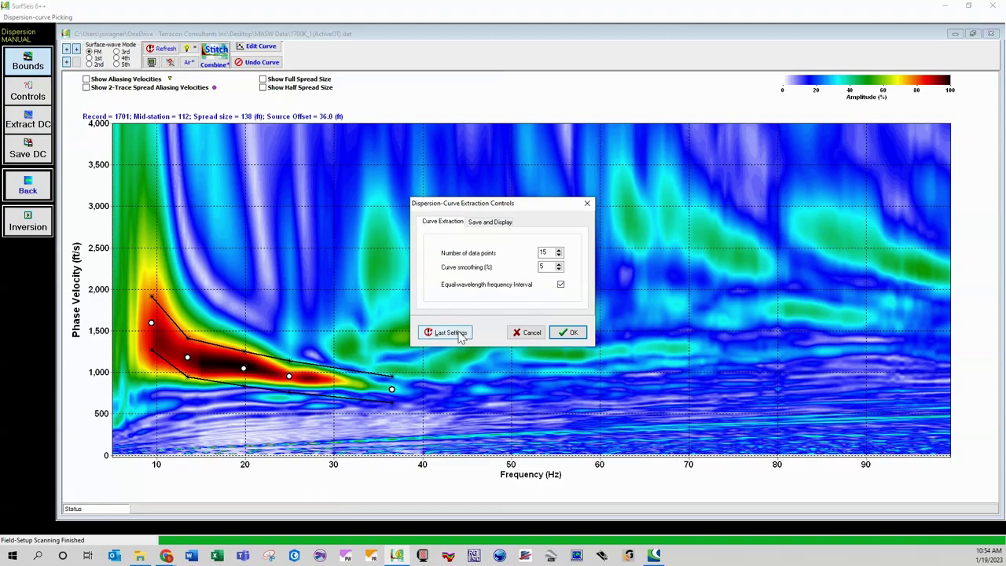
left_click(458, 337)
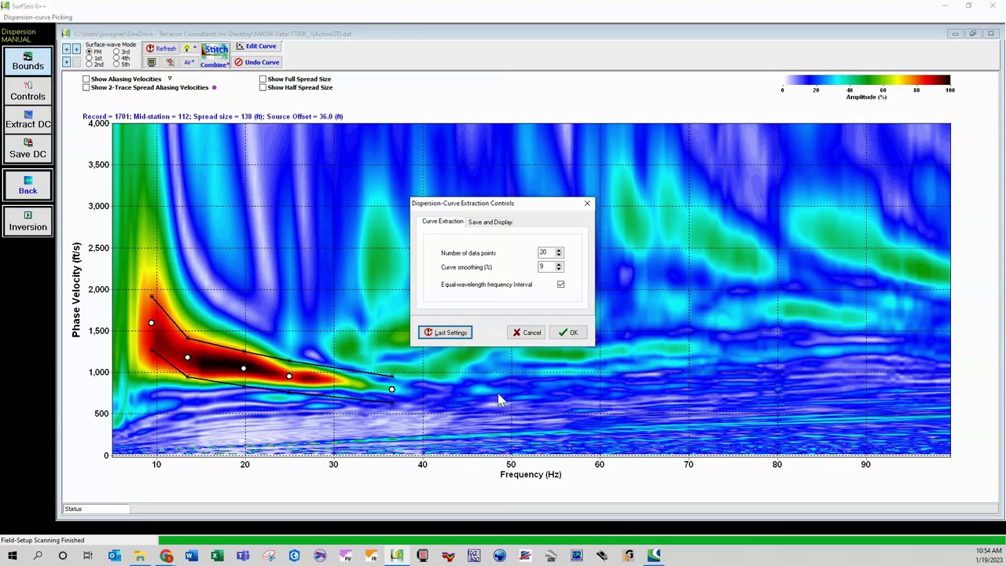
left_click(568, 332)
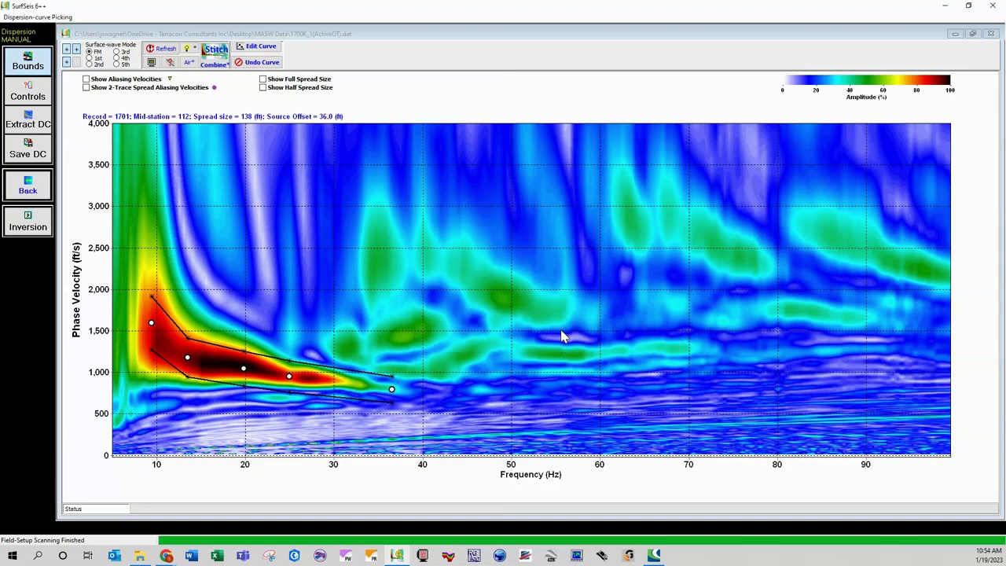
Extract the dispersion curve, then delete and re-pick its starting points near 10–11 Hz.
left_click(37, 119)
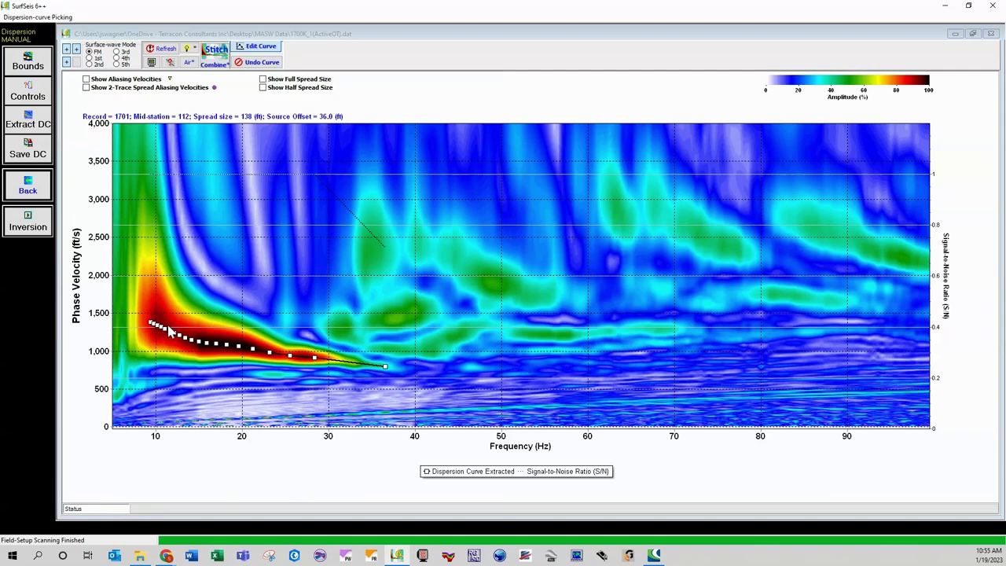
left_click(167, 331)
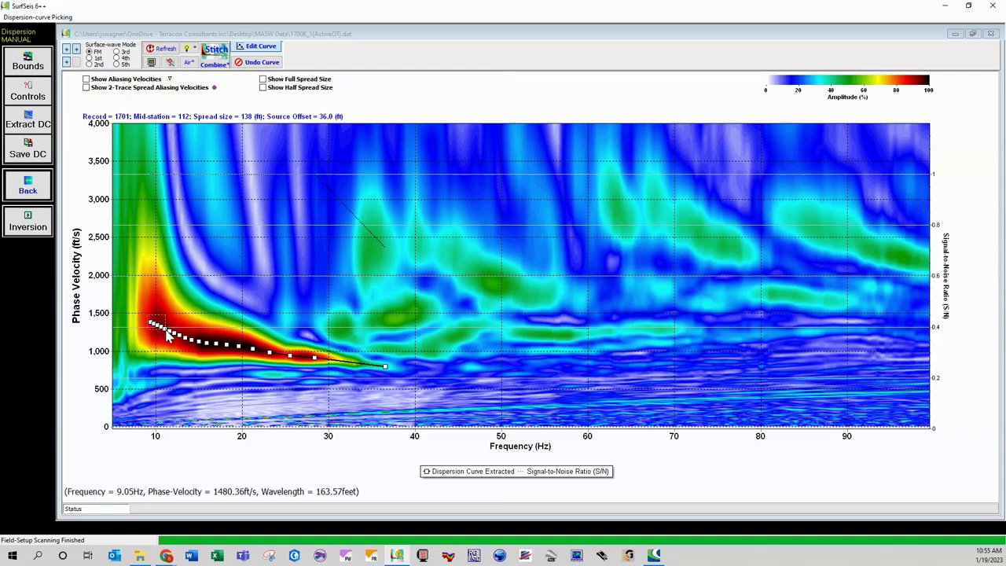
key("Delete")
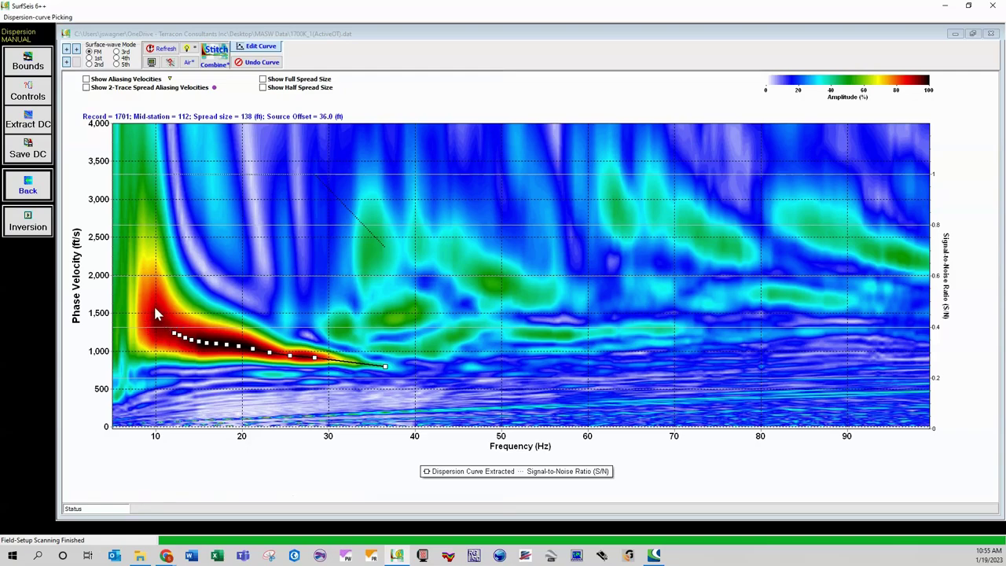
left_click(154, 310)
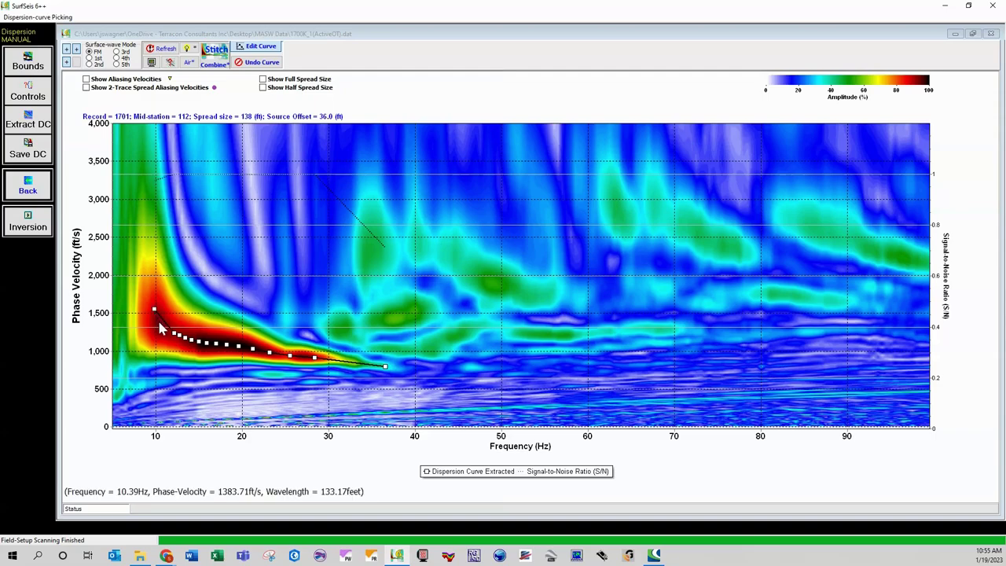
left_click(159, 323)
left_click(165, 328)
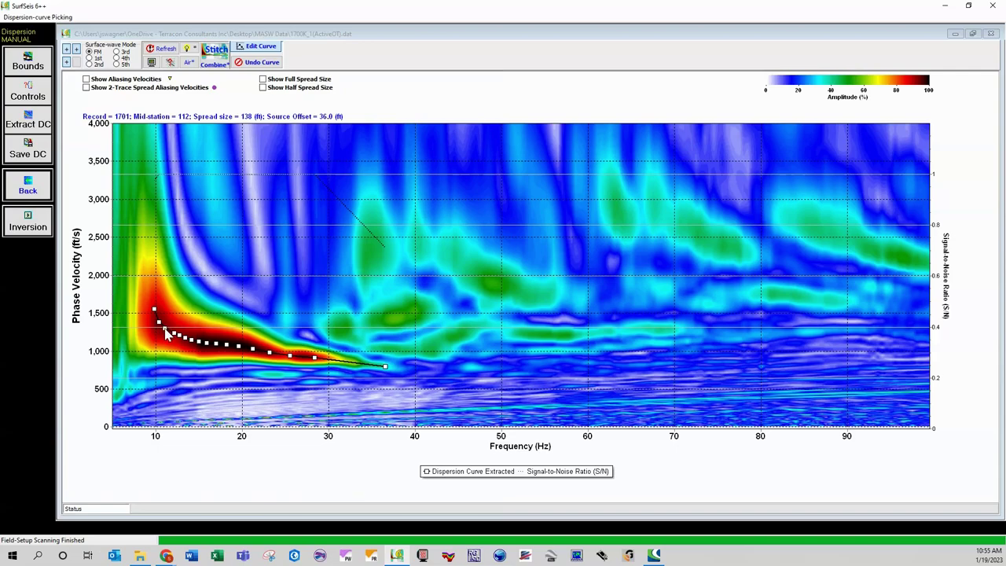
left_click(86, 79)
left_click(86, 87)
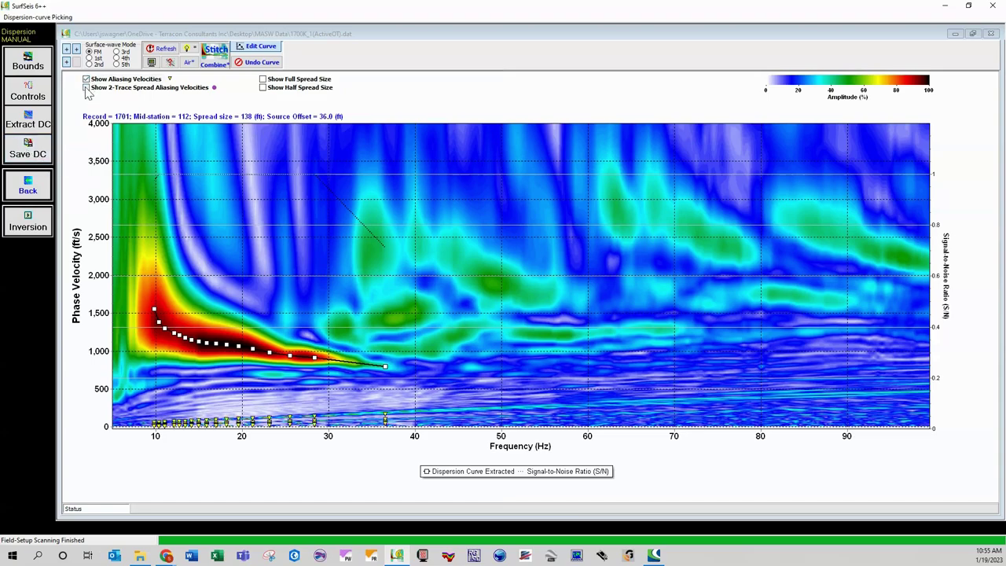
left_click(263, 79)
left_click(264, 88)
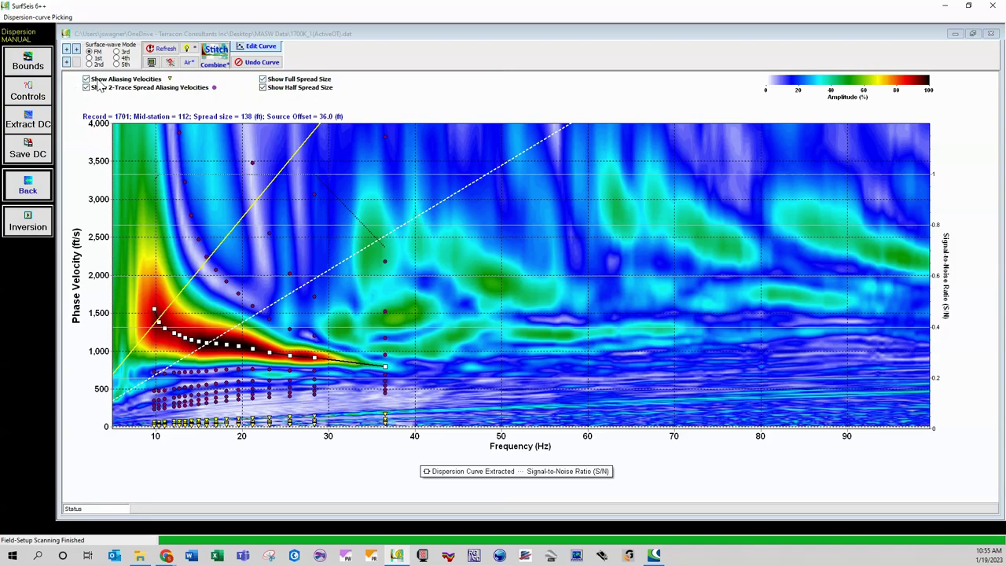
left_click(263, 78)
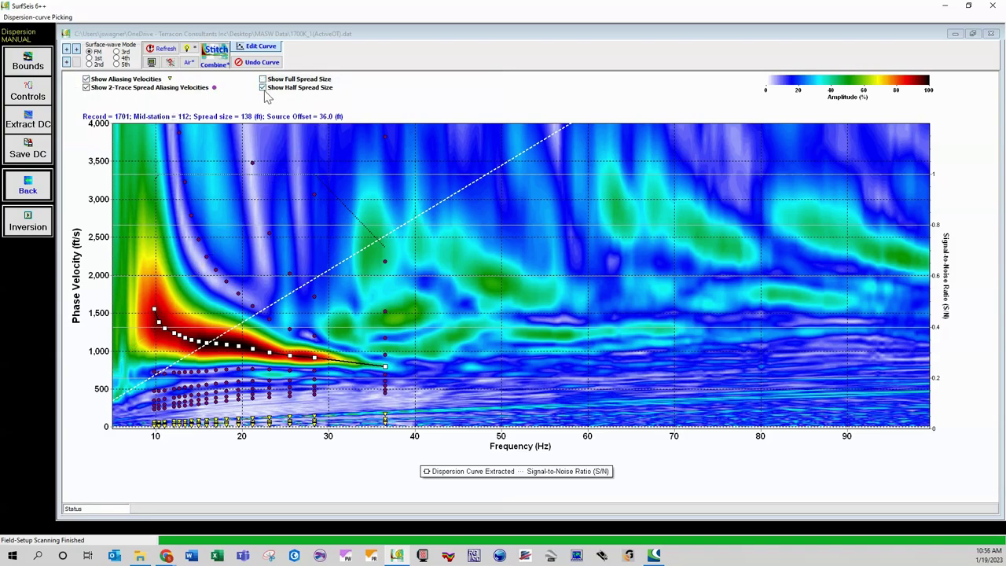
left_click(265, 88)
left_click(86, 80)
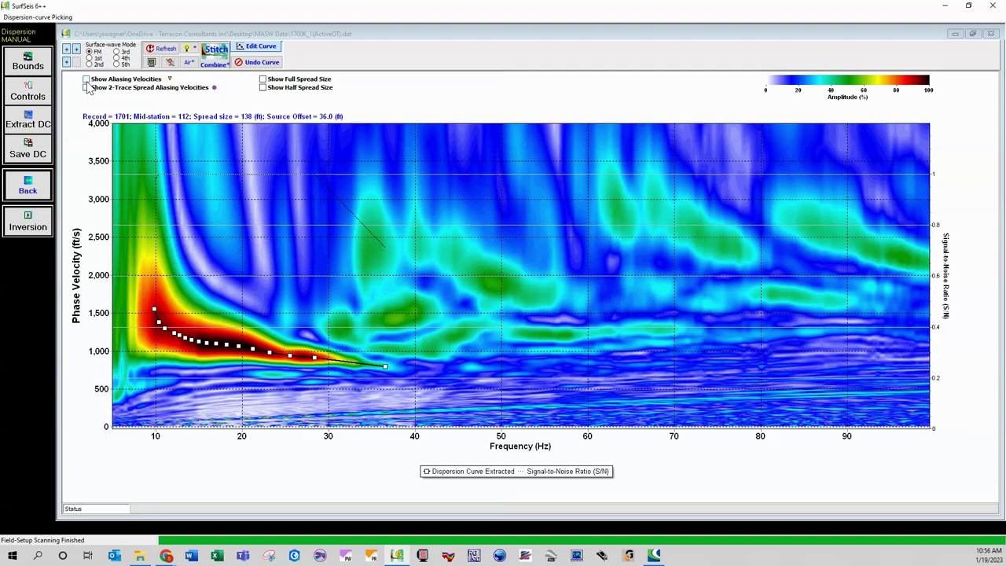
Save record 1701's curve under the default name 1700K_1(ActiveOT)(1701).DC and acknowledge the notice.
left_click(28, 153)
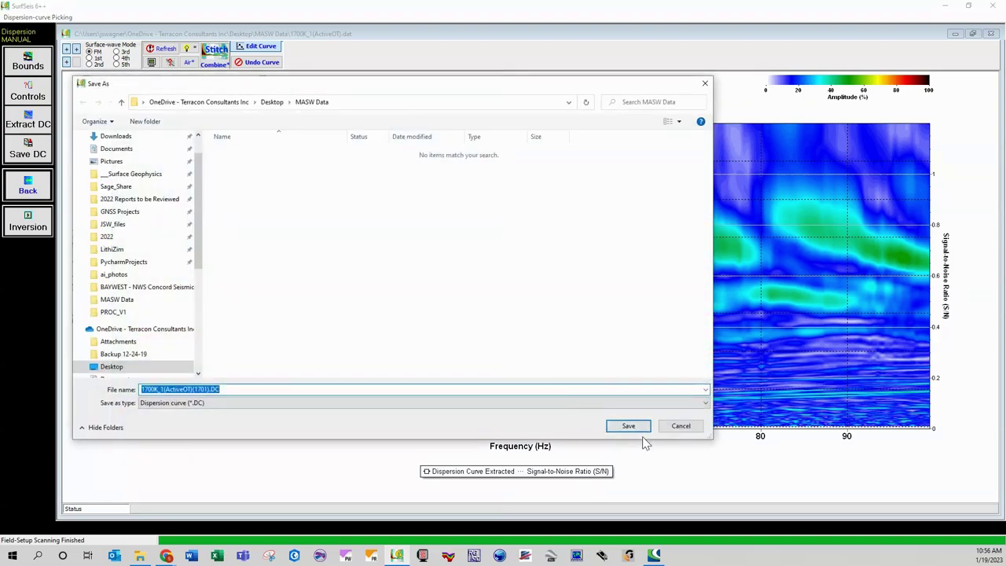
left_click(636, 428)
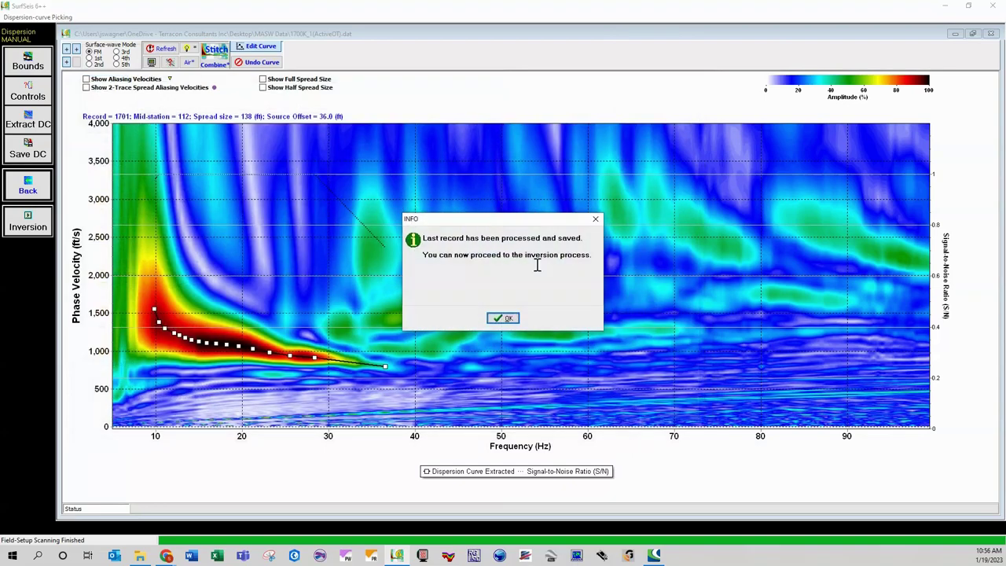
left_click(511, 319)
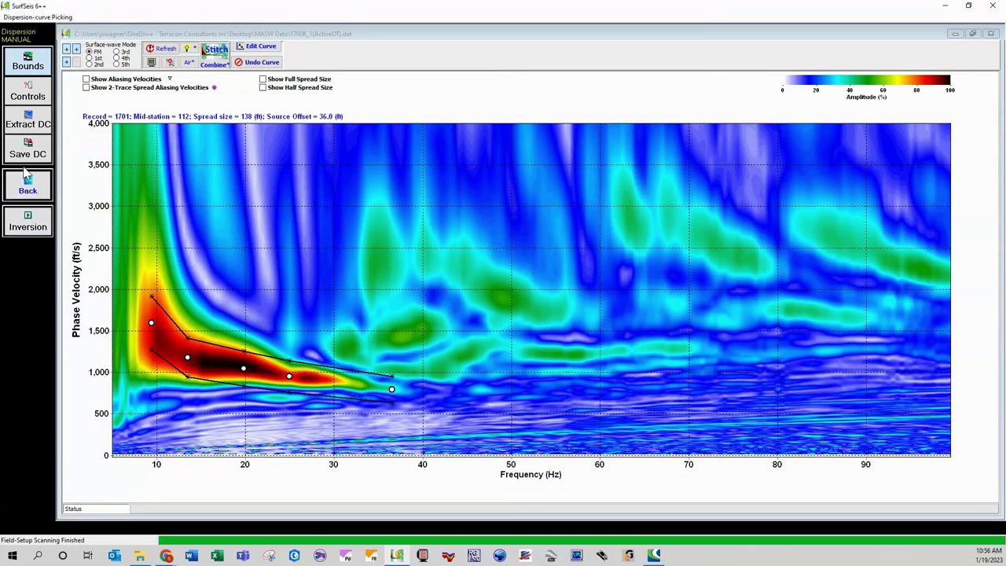
Run the inversion on 1700K_1(ActiveOT)(1701).DC to get a layered Vs model.
left_click(35, 224)
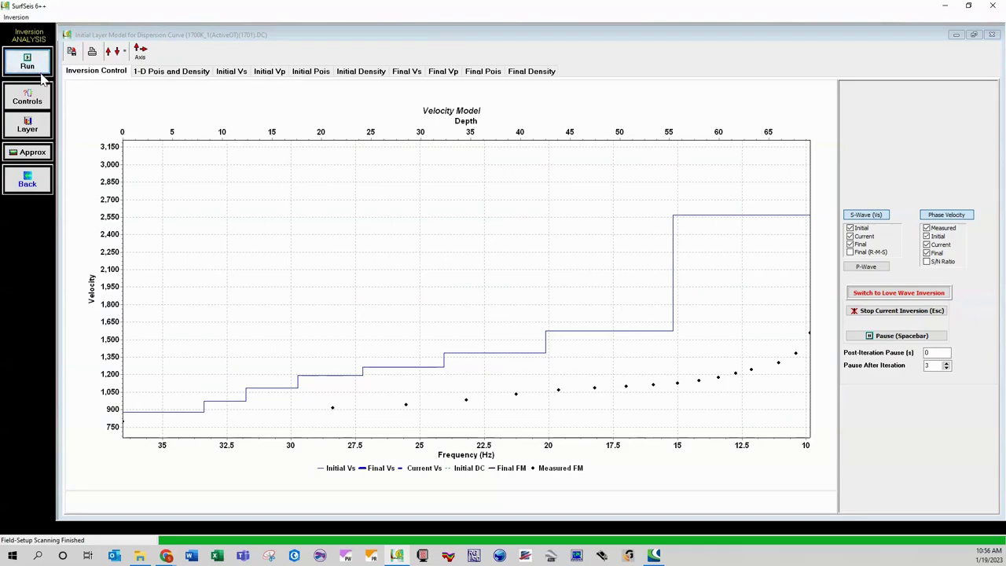
left_click(41, 70)
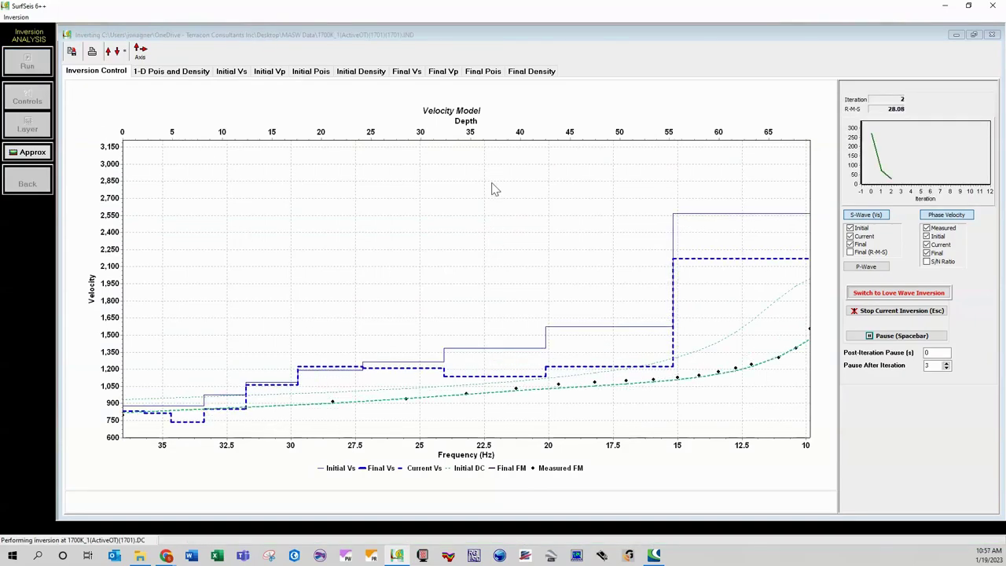